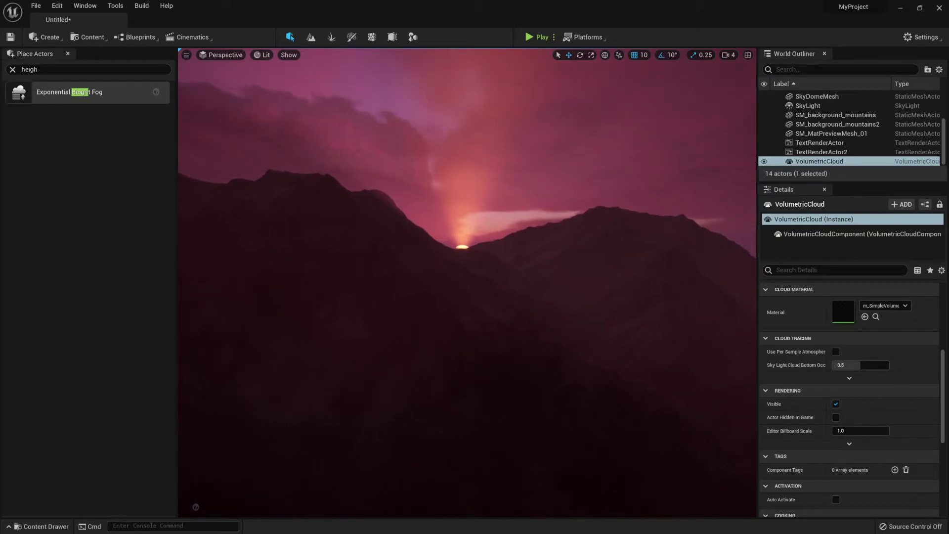
{"action": "right_click_drag", "start_coordinate": [582, 264], "coordinate": [598, 264]}
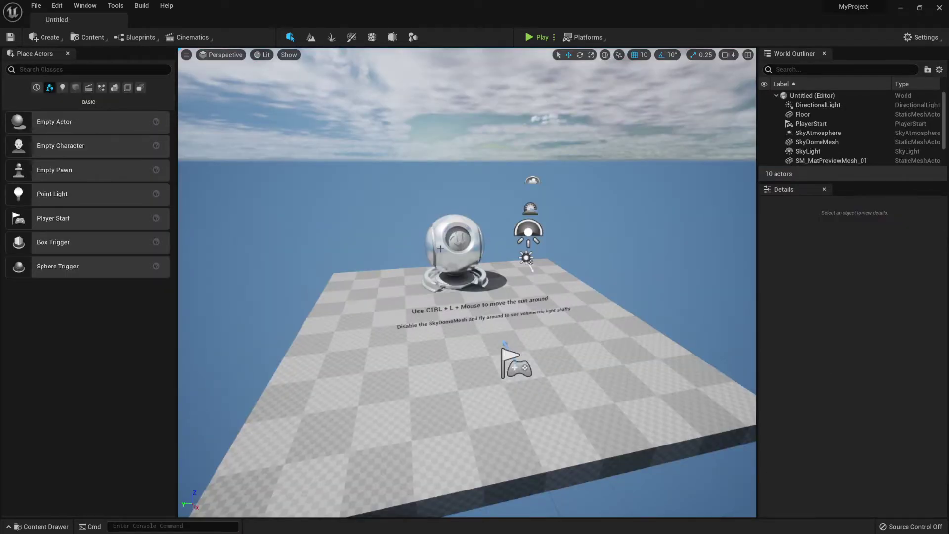
{"action": "right_click_drag", "start_coordinate": [440, 248], "coordinate": [452, 248]}
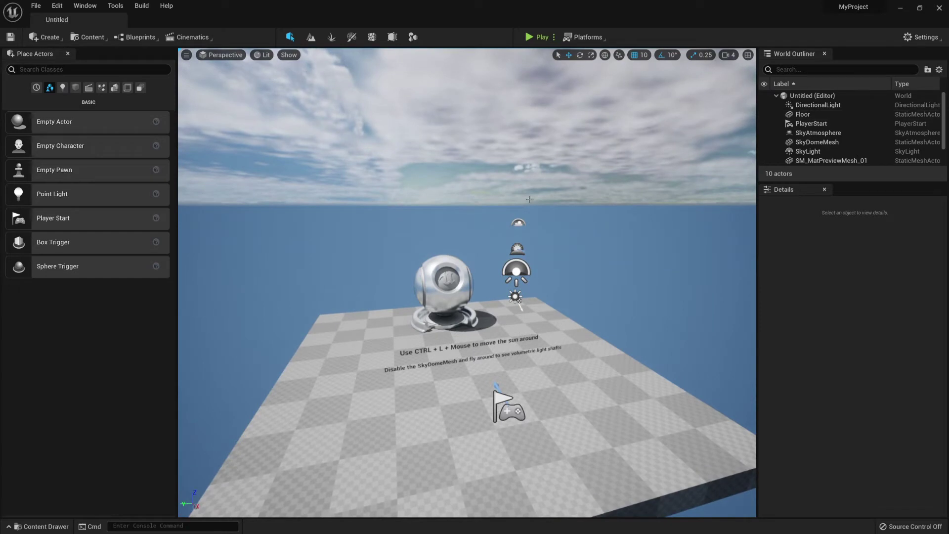
{"action": "right_click_drag", "start_coordinate": [366, 243], "coordinate": [378, 239]}
{"action": "key", "text": "s"}
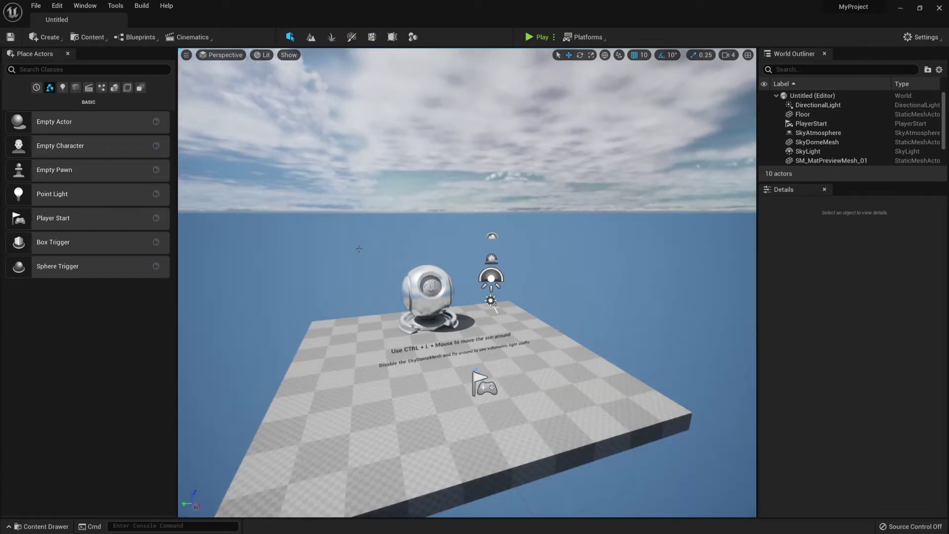
{"action": "right_click_drag", "start_coordinate": [439, 273], "coordinate": [420, 267]}
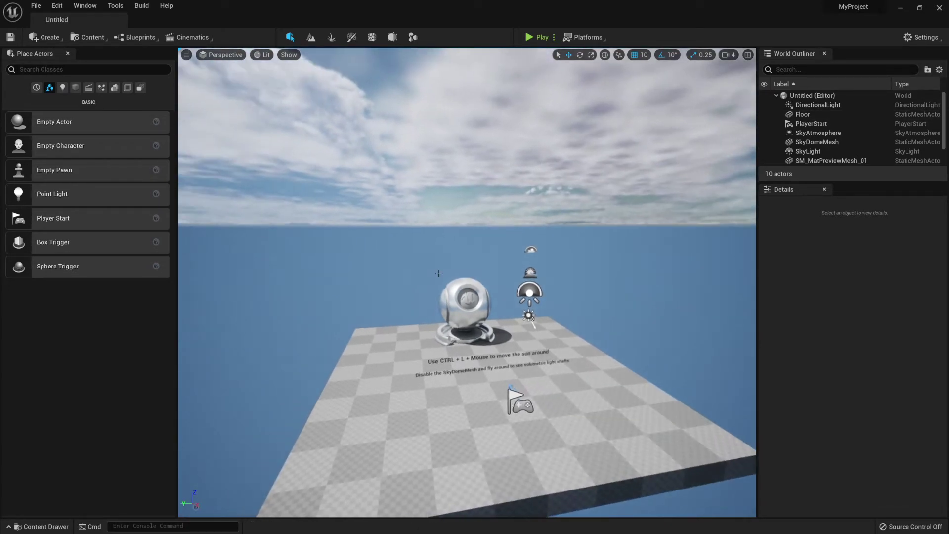
- Create a new level from the TimeOfDay template
{"action": "left_click", "coordinate": [36, 6]}
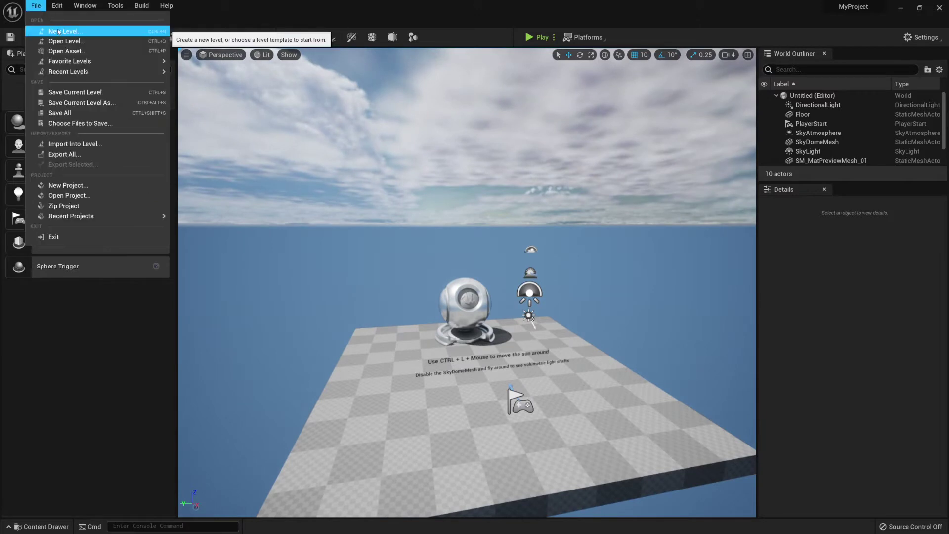
{"action": "left_click", "coordinate": [54, 31]}
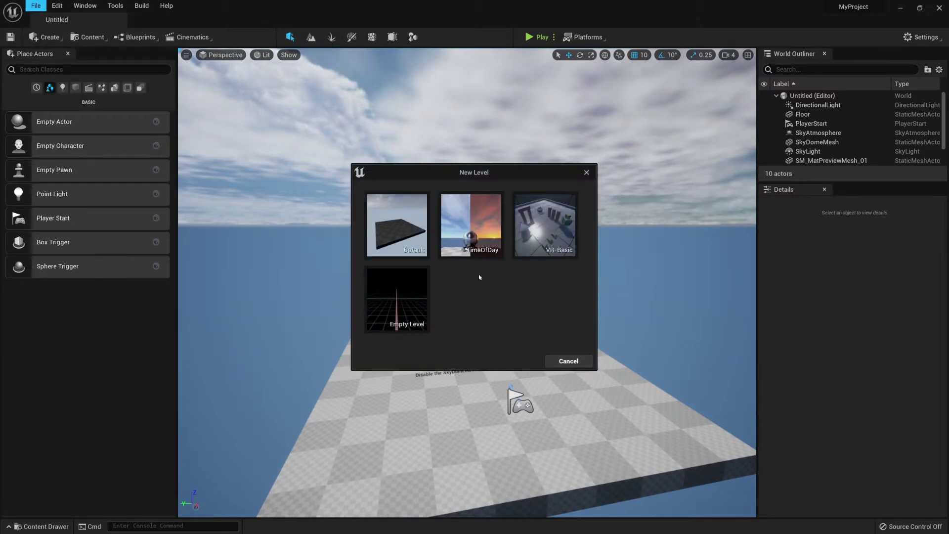
{"action": "left_click", "coordinate": [490, 252]}
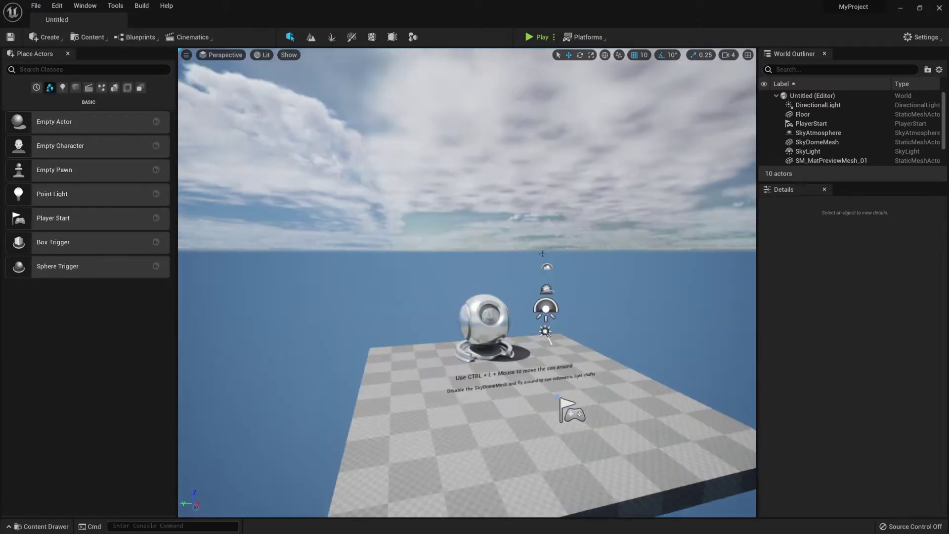
- Delete the DirectionalLight, SkyLight, SkyAtmosphere and VolumetricCloud actors from the level
{"action": "left_click", "coordinate": [820, 105]}
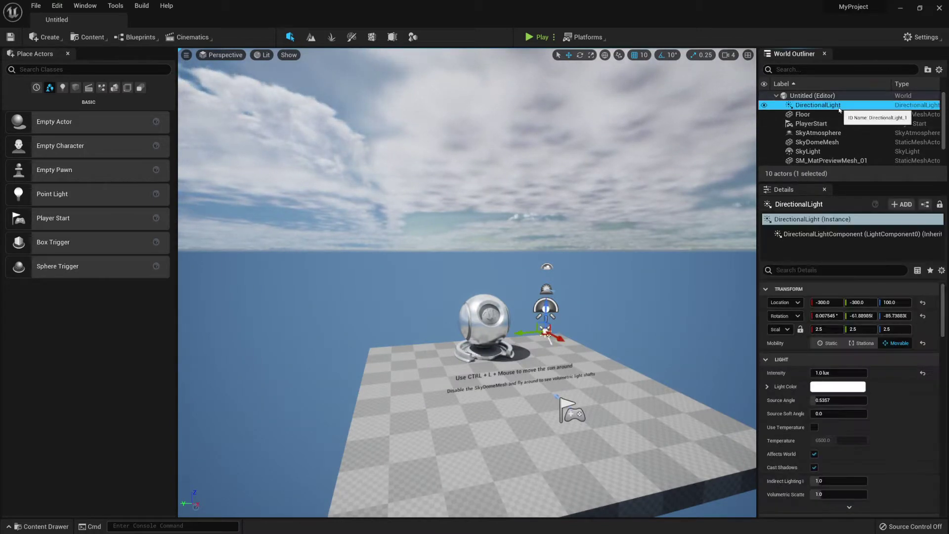
{"action": "scroll", "coordinate": [826, 129], "scroll_direction": "down", "scroll_amount": 1}
{"action": "left_click", "coordinate": [824, 136], "text": "ctrl"}
{"action": "left_click", "coordinate": [830, 118], "text": "ctrl"}
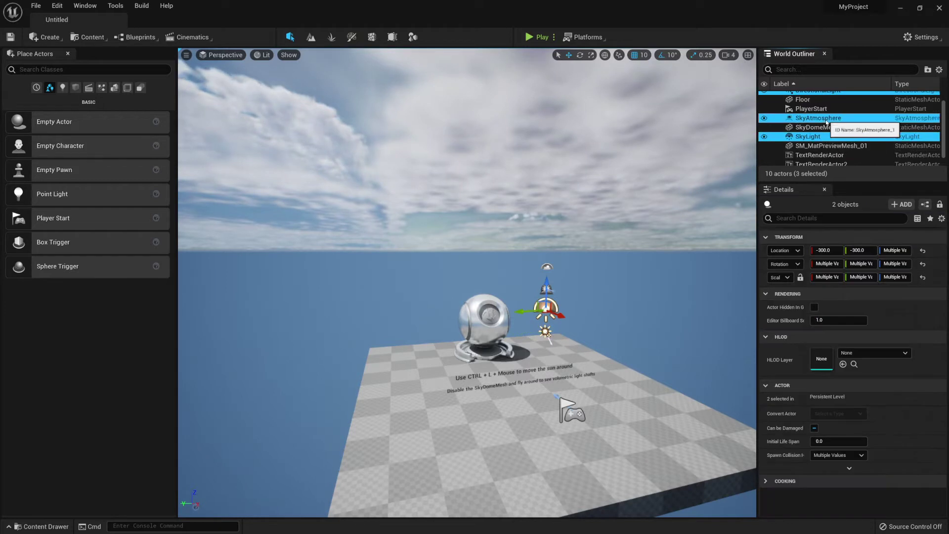
{"action": "scroll", "coordinate": [826, 129], "scroll_direction": "down", "scroll_amount": 1}
{"action": "left_click", "coordinate": [825, 161], "text": "ctrl"}
{"action": "right_click_drag", "start_coordinate": [666, 181], "coordinate": [677, 232]}
{"action": "right_click_drag", "start_coordinate": [569, 221], "coordinate": [606, 235]}
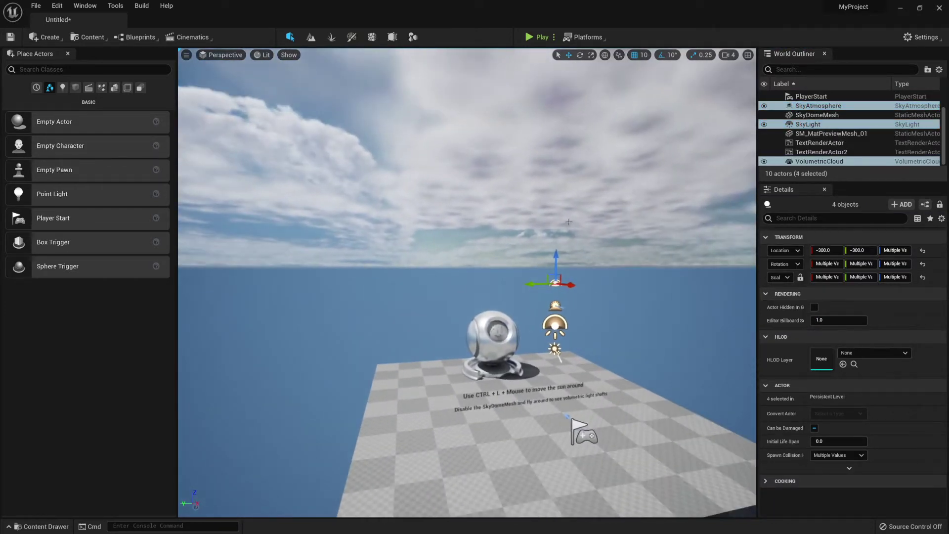
{"action": "key", "text": "Delete"}
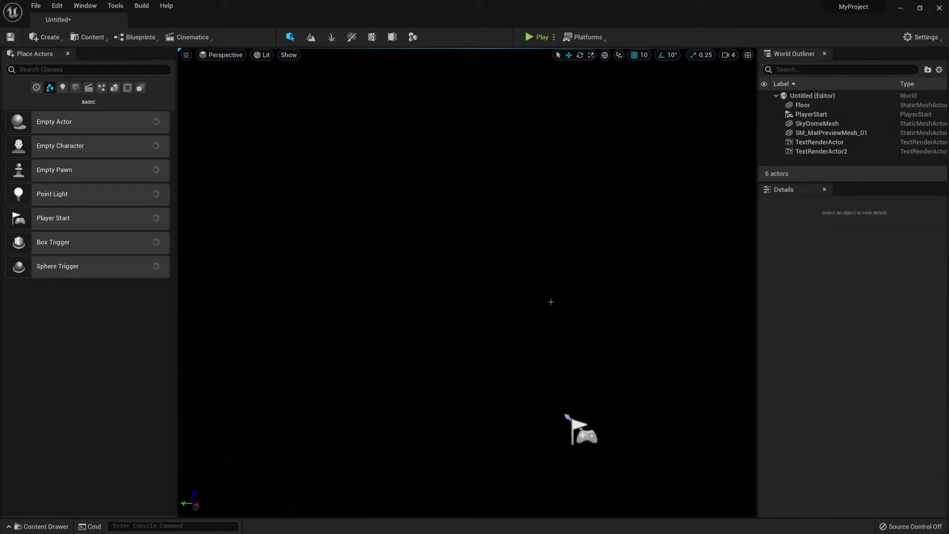
- Open the Env. Light Mixer window and position it fully on screen
{"action": "left_click", "coordinate": [82, 5]}
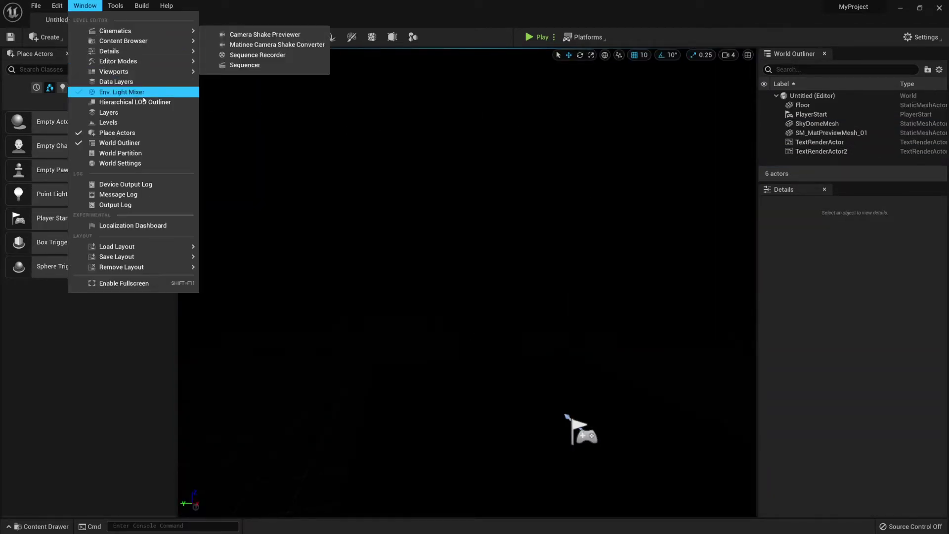
{"action": "left_click", "coordinate": [140, 94]}
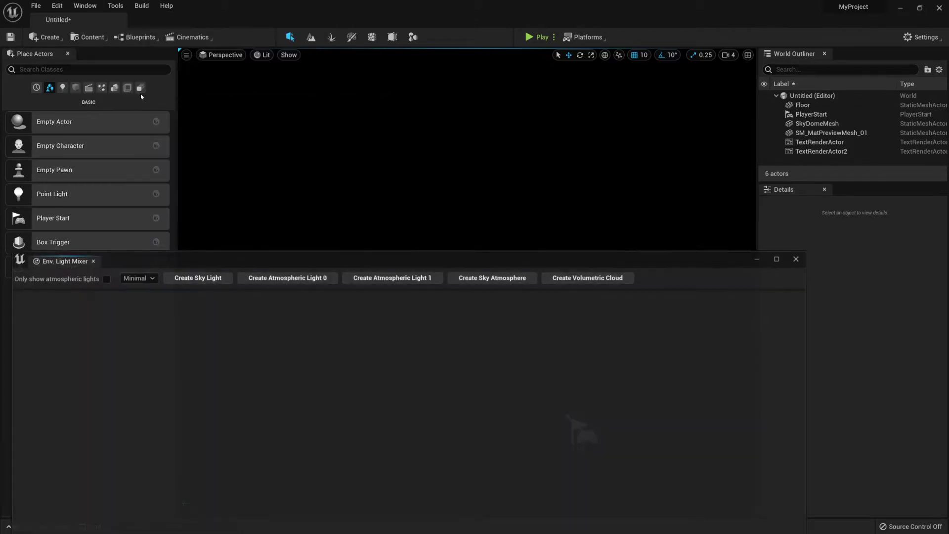
{"action": "left_click_drag", "start_coordinate": [253, 260], "coordinate": [316, 157]}
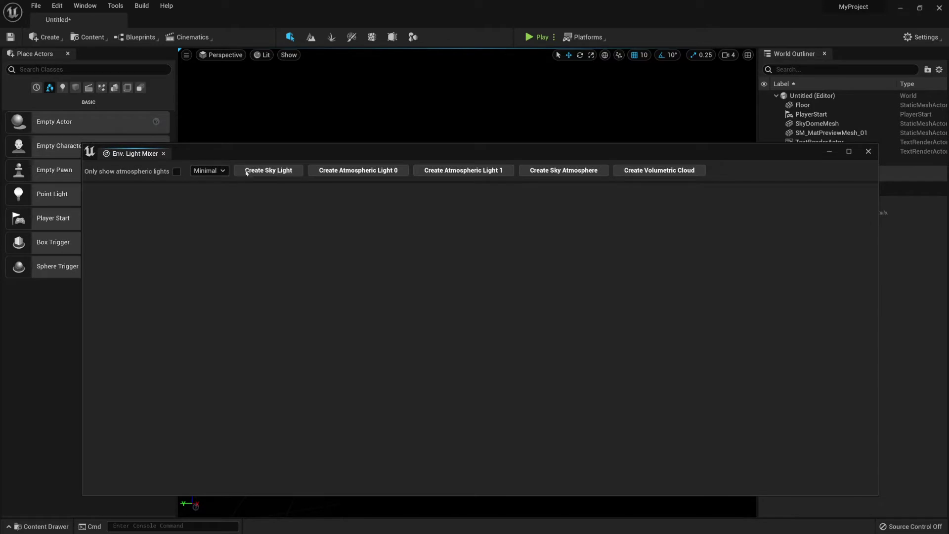
- Create a sky light, atmospheric light 0, a sky atmosphere and a volumetric cloud with the Env. Light Mixer
{"action": "left_click", "coordinate": [268, 171]}
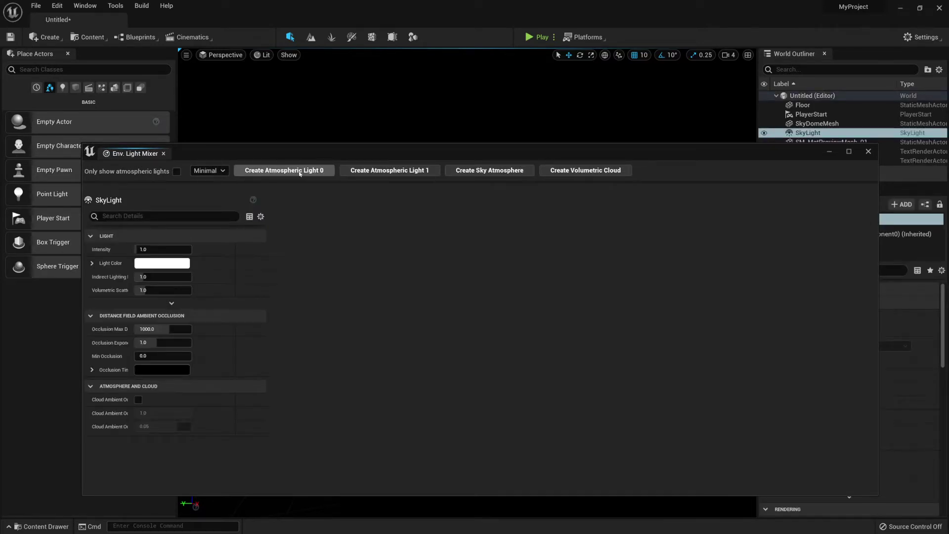
{"action": "left_click", "coordinate": [303, 170]}
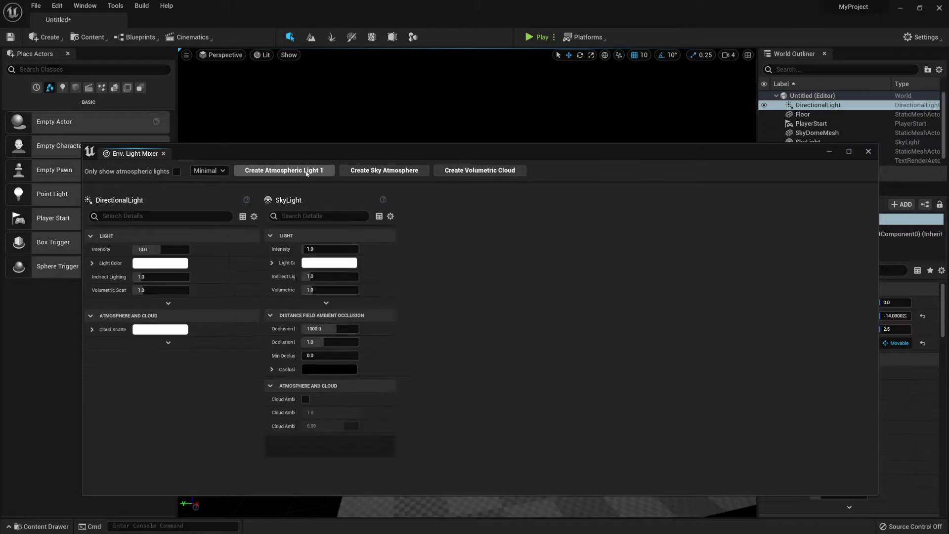
{"action": "left_click", "coordinate": [373, 174]}
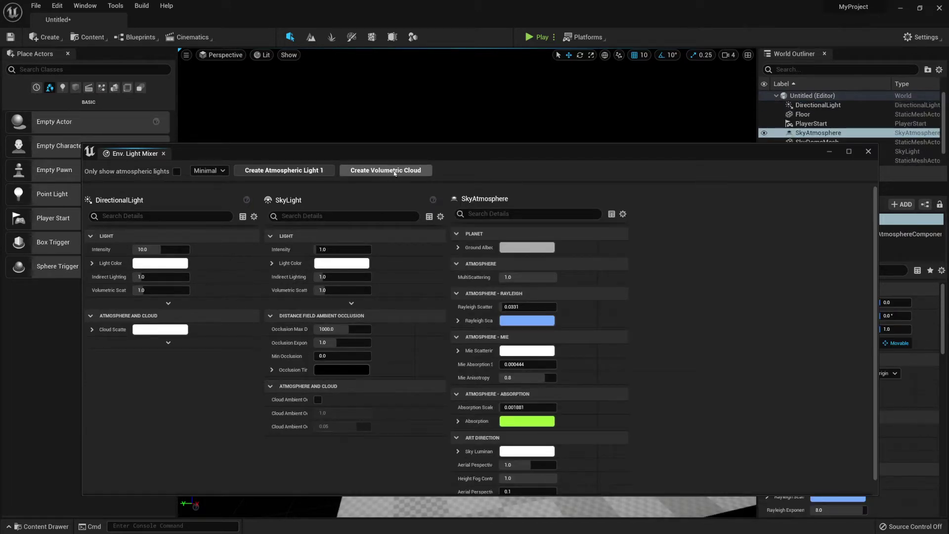
{"action": "left_click", "coordinate": [388, 171]}
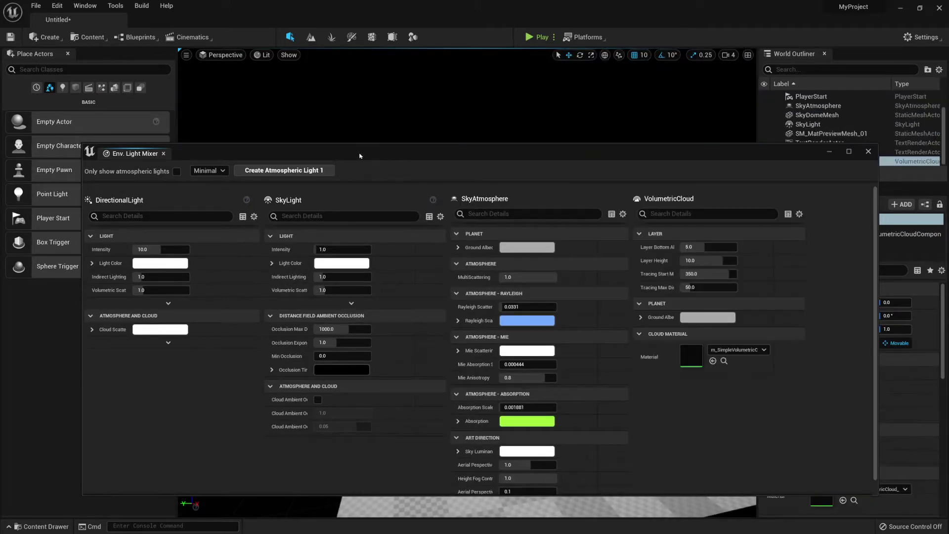
- Move the Env. Light Mixer window aside to inspect the scene with the new lights, then bring it back up
{"action": "left_click_drag", "start_coordinate": [359, 156], "coordinate": [362, 232]}
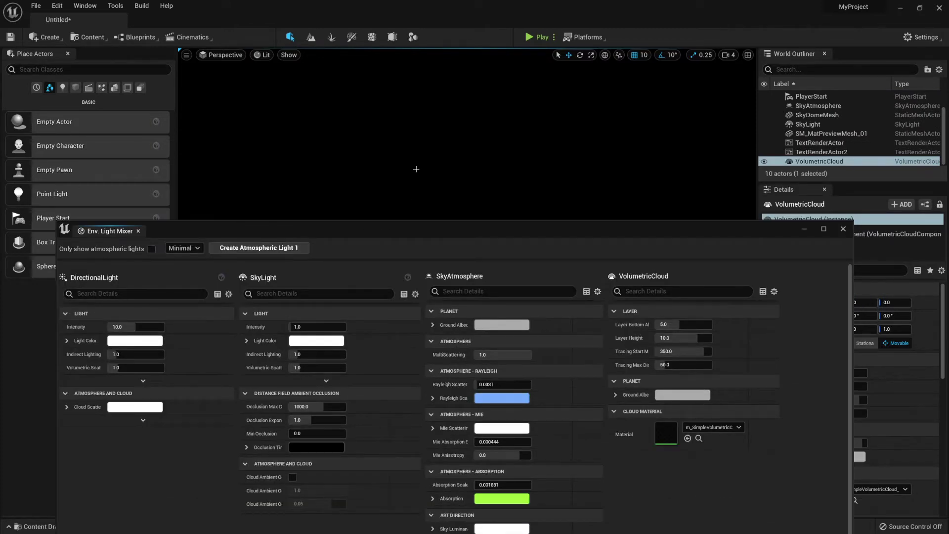
{"action": "left_click_drag", "start_coordinate": [369, 229], "coordinate": [385, 259]}
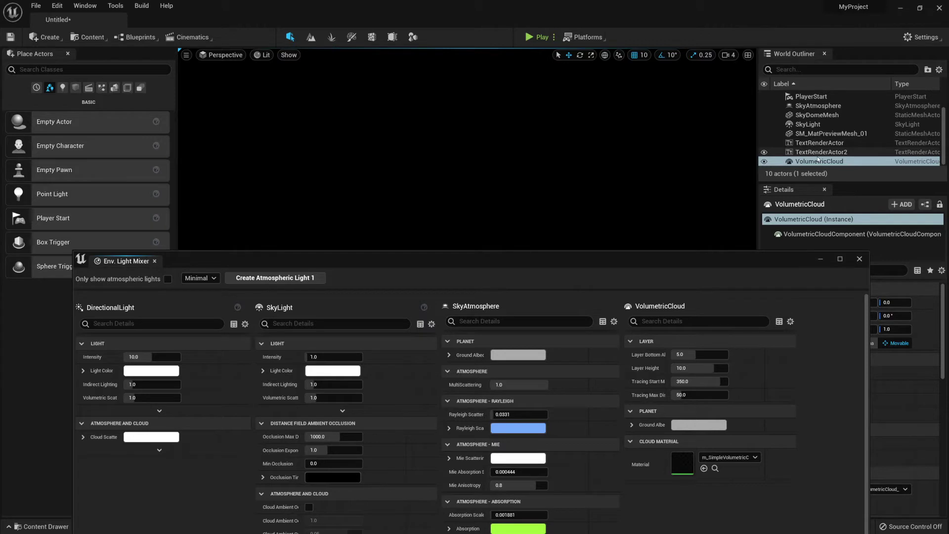
{"action": "left_click_drag", "start_coordinate": [307, 260], "coordinate": [263, 388]}
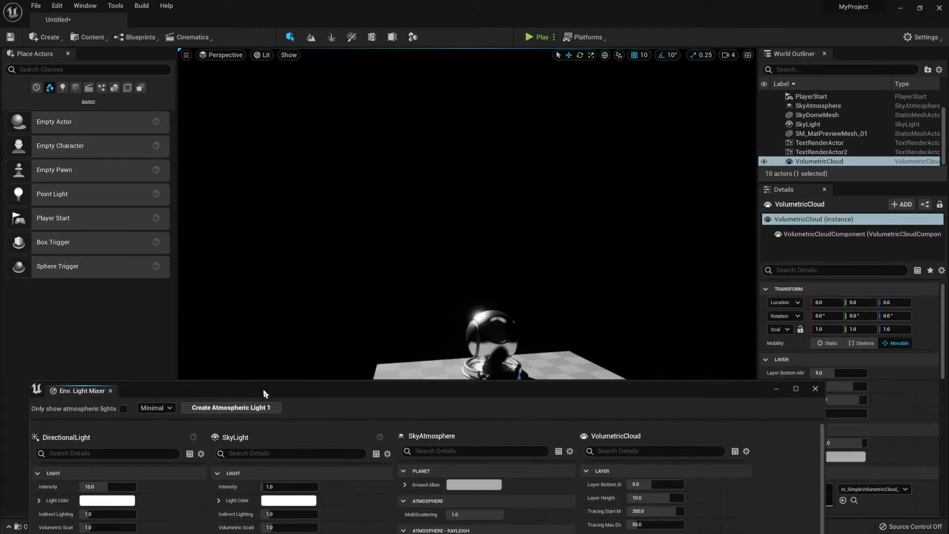
{"action": "right_click_drag", "start_coordinate": [483, 345], "coordinate": [488, 275]}
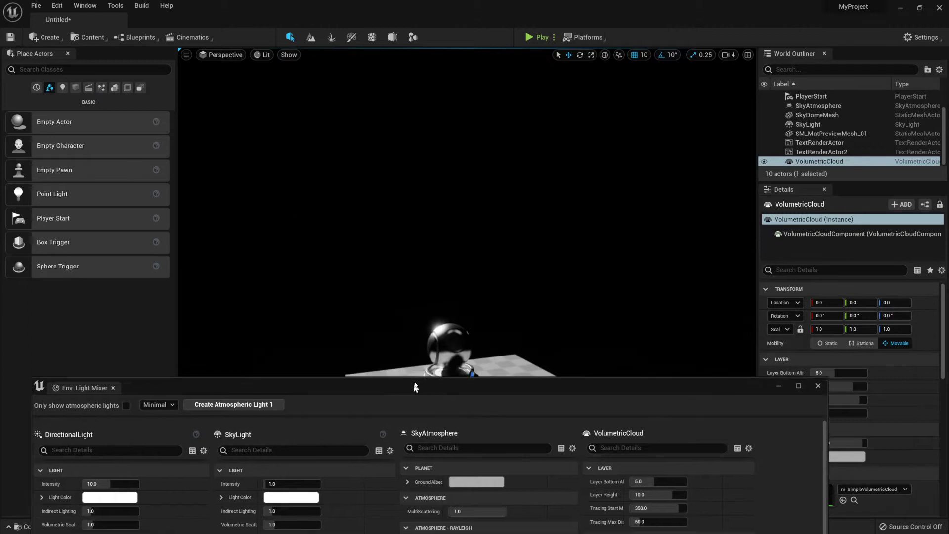
{"action": "left_click_drag", "start_coordinate": [415, 385], "coordinate": [468, 235]}
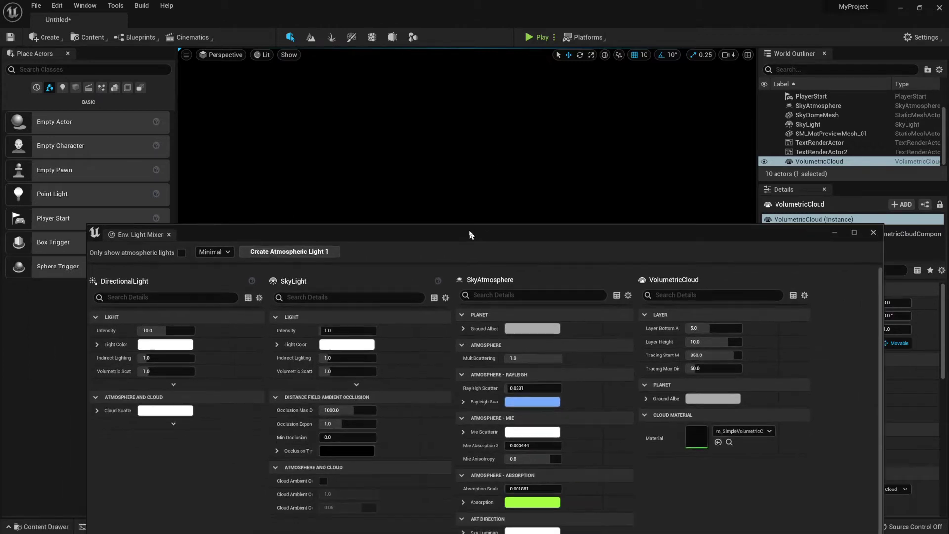
- Set the Env. Light Mixer's detail level to Normal+Avanced and look through the expanded light properties
{"action": "left_click", "coordinate": [211, 253]}
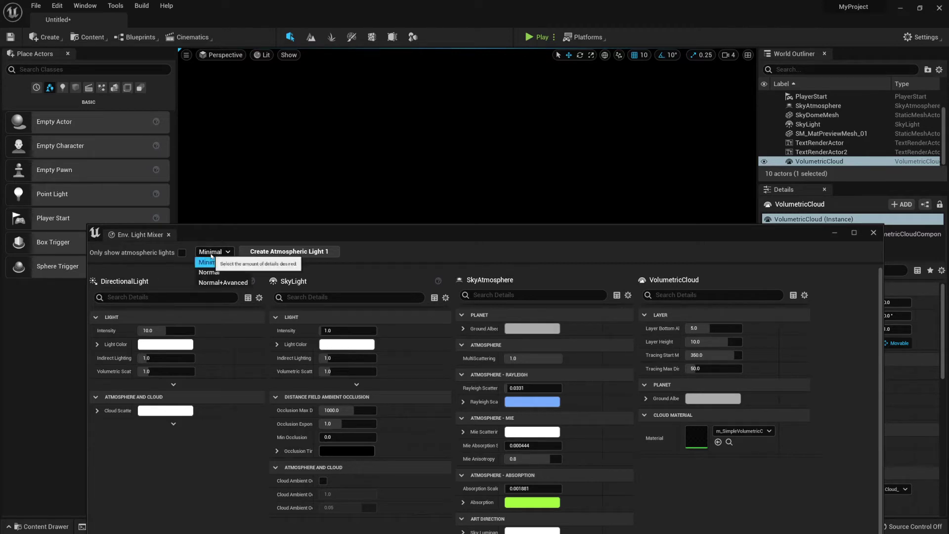
{"action": "left_click", "coordinate": [224, 282]}
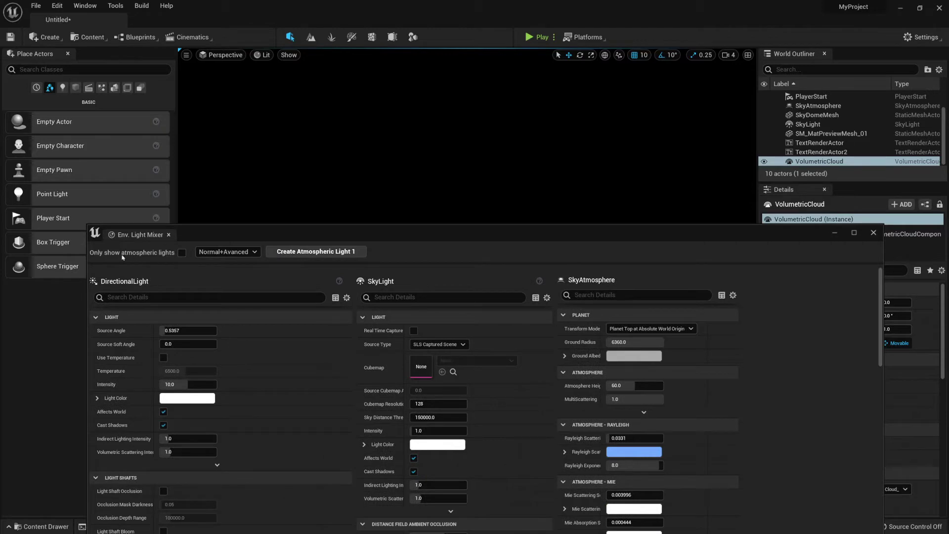
{"action": "scroll", "coordinate": [220, 345], "scroll_direction": "down", "scroll_amount": 2}
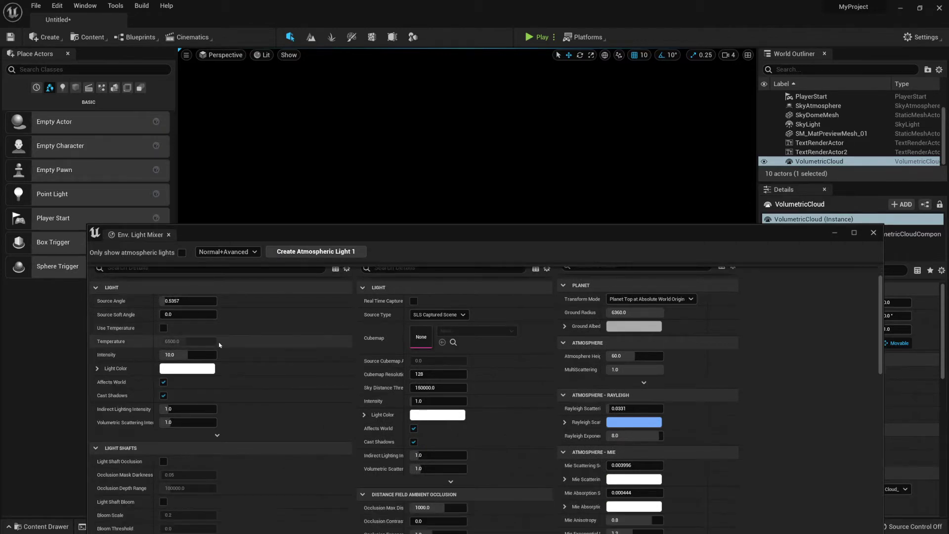
{"action": "scroll", "coordinate": [220, 344], "scroll_direction": "up", "scroll_amount": 2}
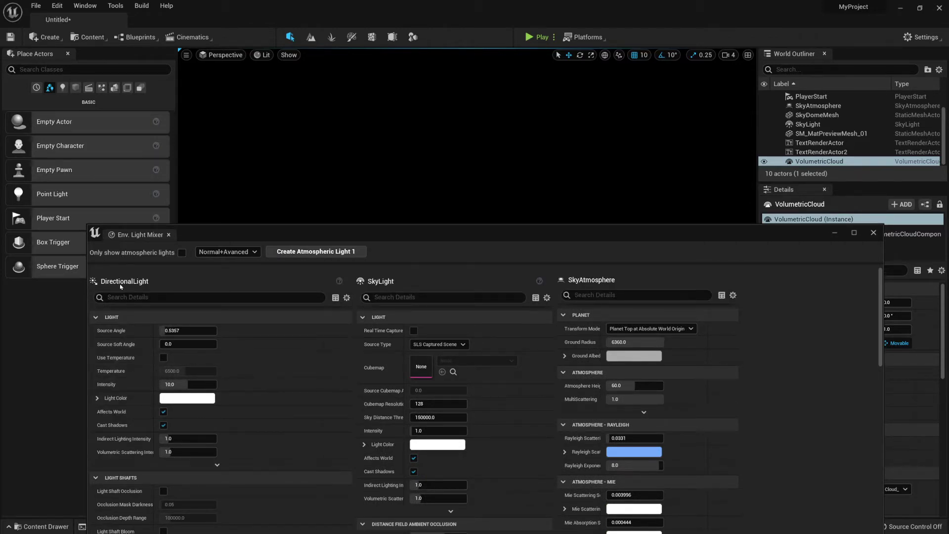
- Toggle Affects World off and on again for the directional light, and move the mixer window clear of the viewport
{"action": "left_click", "coordinate": [163, 412]}
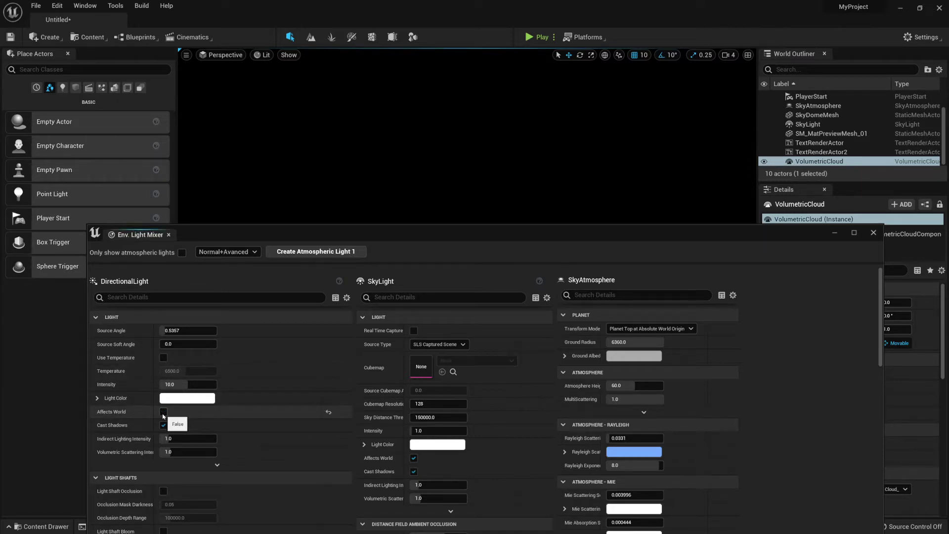
{"action": "left_click", "coordinate": [162, 413]}
{"action": "left_click_drag", "start_coordinate": [309, 234], "coordinate": [220, 370]}
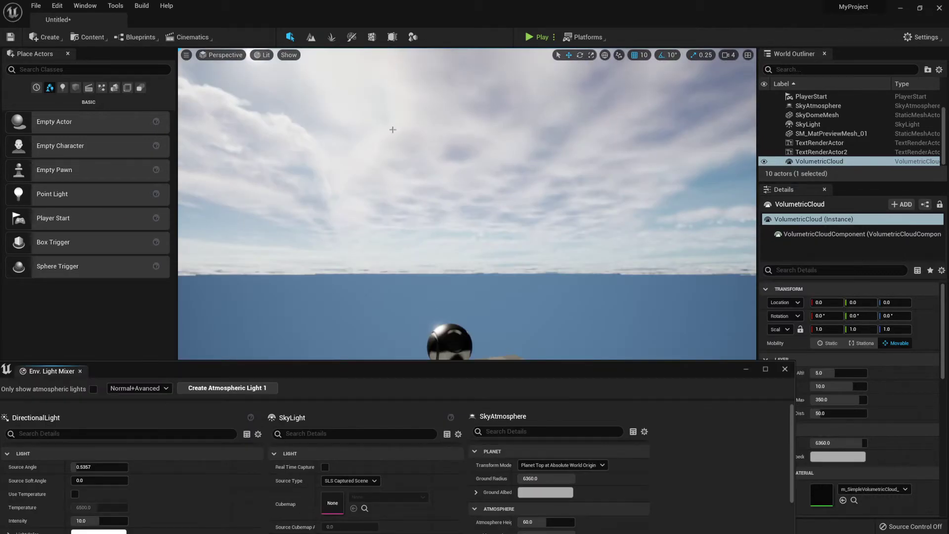
{"action": "right_click_drag", "start_coordinate": [391, 244], "coordinate": [296, 168]}
{"action": "left_click_drag", "start_coordinate": [544, 371], "coordinate": [541, 465]}
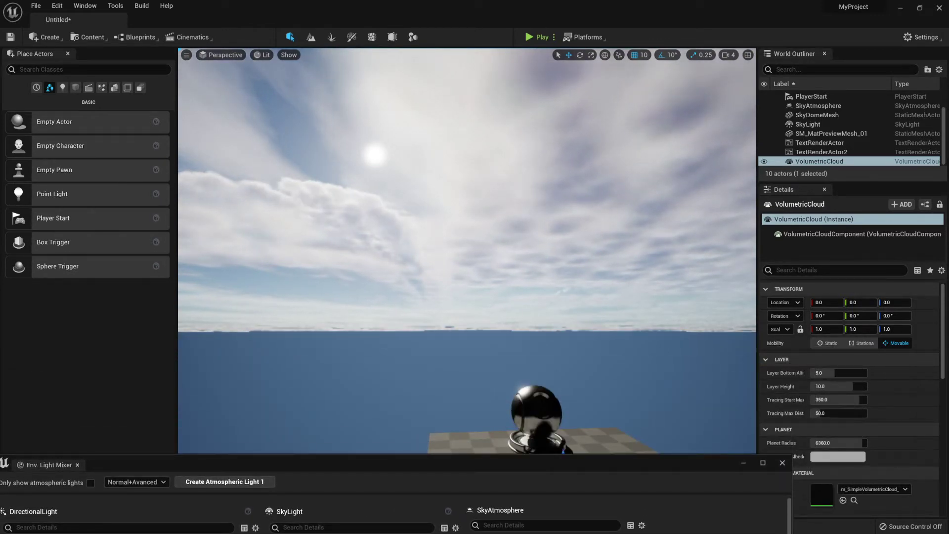
- Rotate the atmospheric sun light down toward the horizon to give the sky a warm sunset look
{"action": "right_click_drag", "start_coordinate": [438, 264], "coordinate": [492, 319]}
{"action": "right_click_drag", "start_coordinate": [483, 277], "coordinate": [522, 300]}
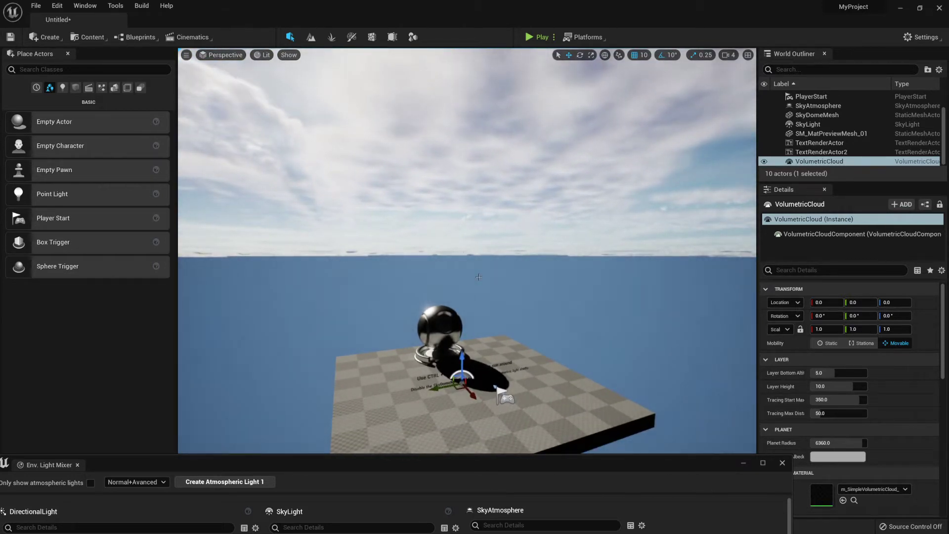
{"action": "key", "text": "ctrl+l"}
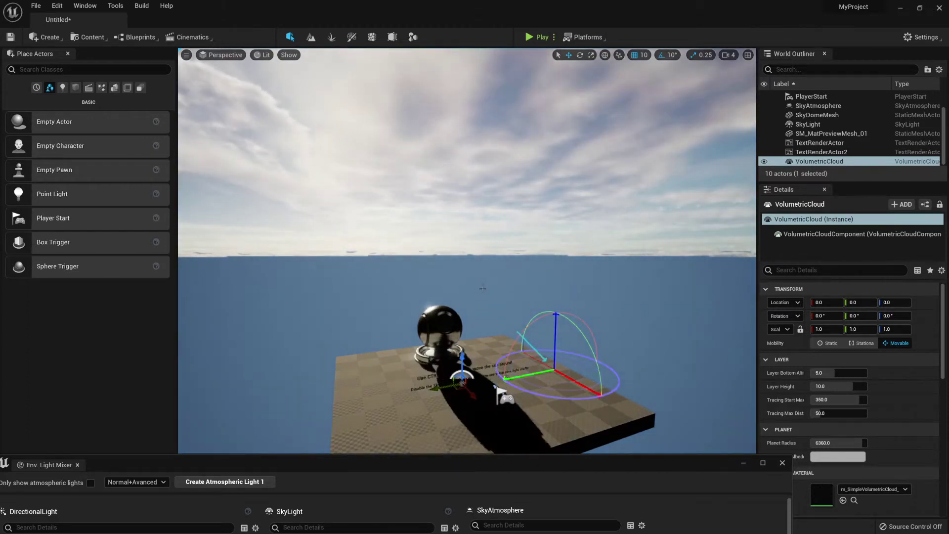
{"action": "key", "text": "ctrl+l"}
{"action": "key", "text": "ctrl+l"}
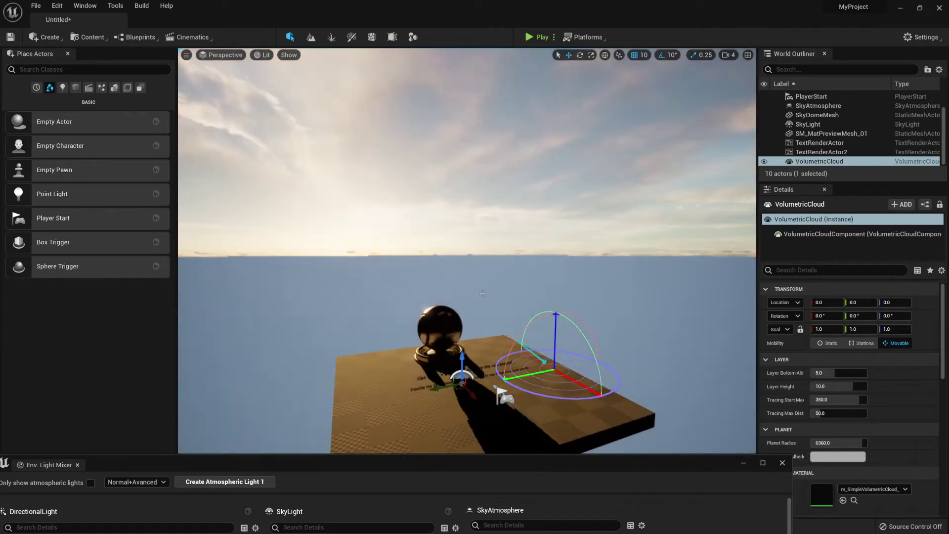
{"action": "key", "text": "ctrl+l"}
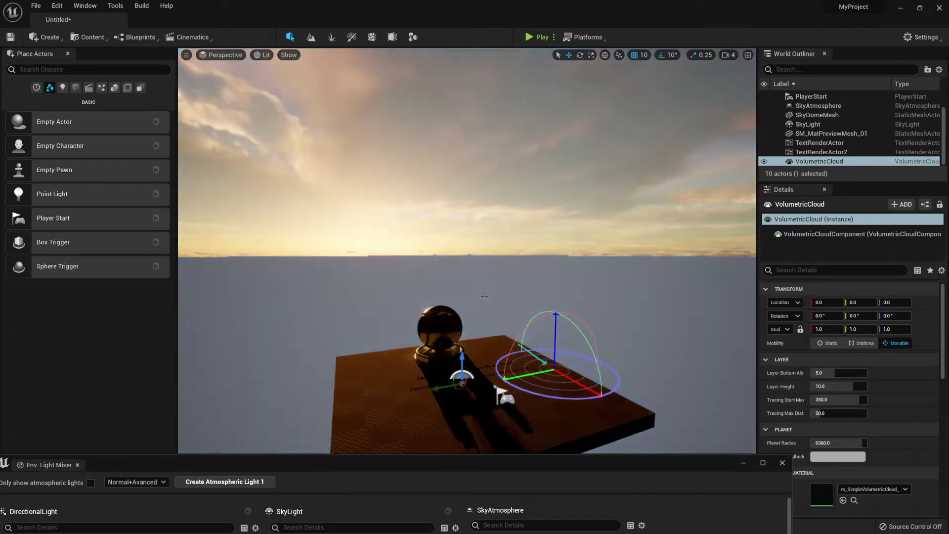
{"action": "key", "text": "ctrl+l"}
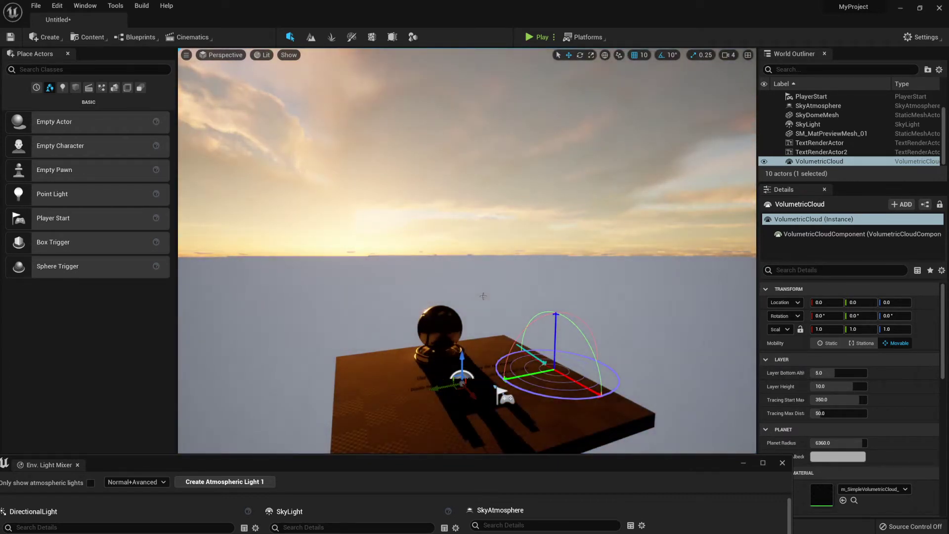
- Lower the atmospheric sun further toward the horizon for a deeper orange sunset, keeping it in view behind the sphere
{"action": "key", "text": "ctrl+l"}
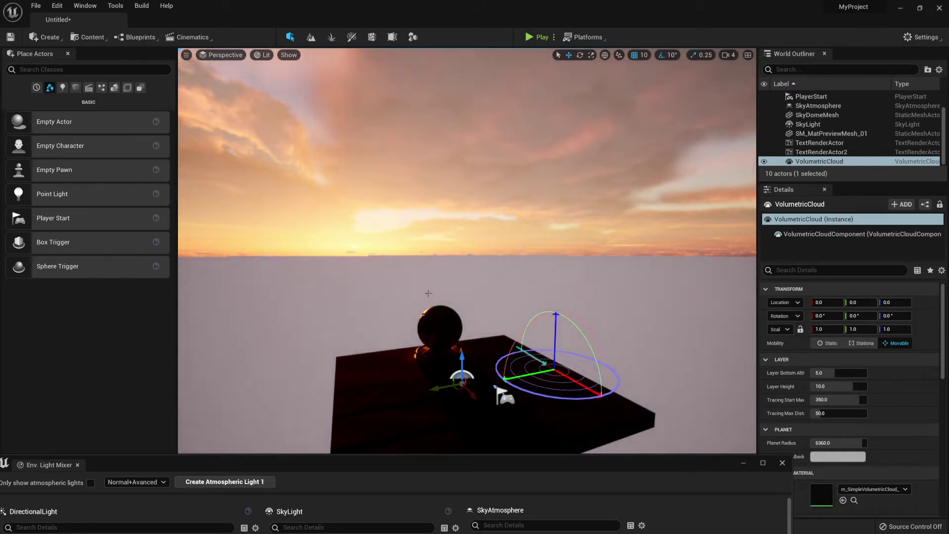
{"action": "right_click_drag", "start_coordinate": [428, 293], "coordinate": [412, 244]}
{"action": "right_click_drag", "start_coordinate": [460, 283], "coordinate": [410, 306]}
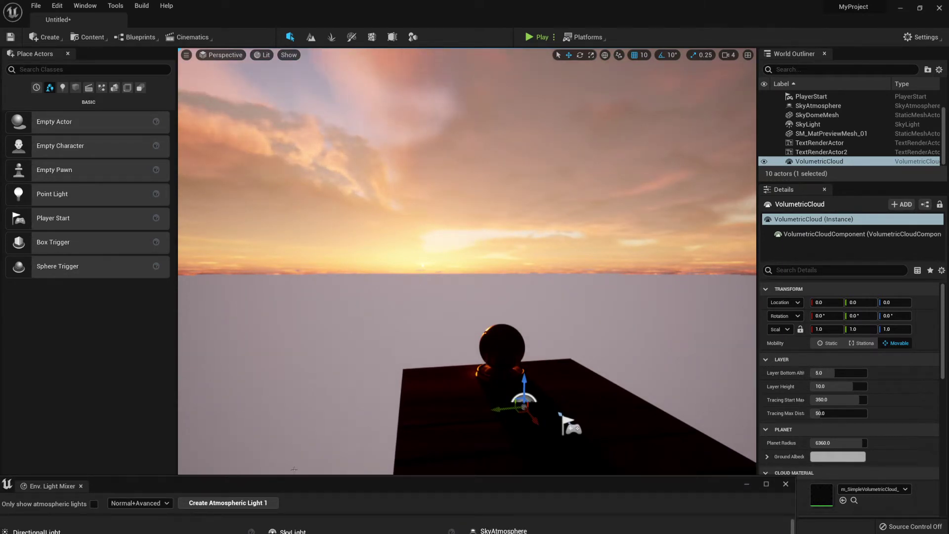
- Bring the light mixer back up and set the directional light's Source Angle to 5 to enlarge the sun disk
{"action": "left_click_drag", "start_coordinate": [297, 485], "coordinate": [425, 335]}
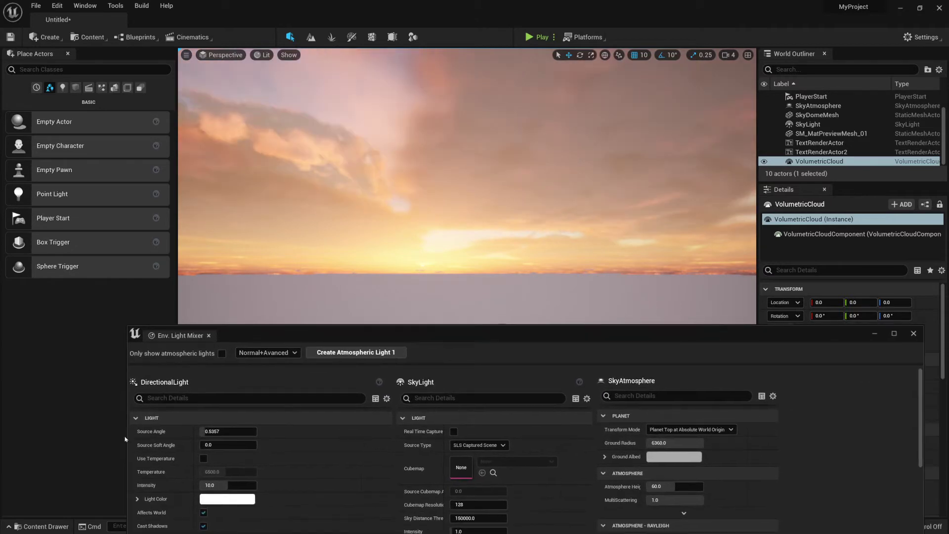
{"action": "left_click", "coordinate": [205, 431]}
{"action": "type", "text": "5"}
{"action": "key", "text": "Return"}
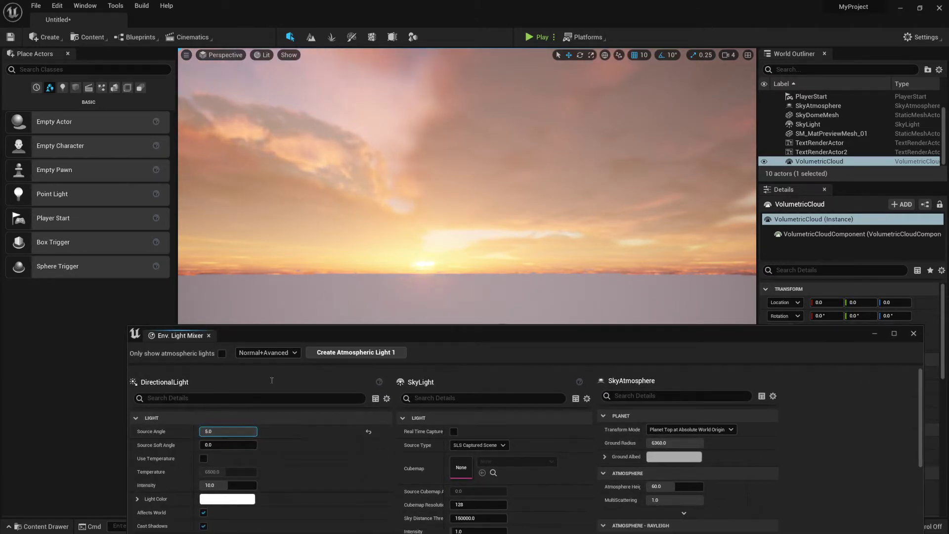
{"action": "right_click_drag", "start_coordinate": [417, 270], "coordinate": [415, 297]}
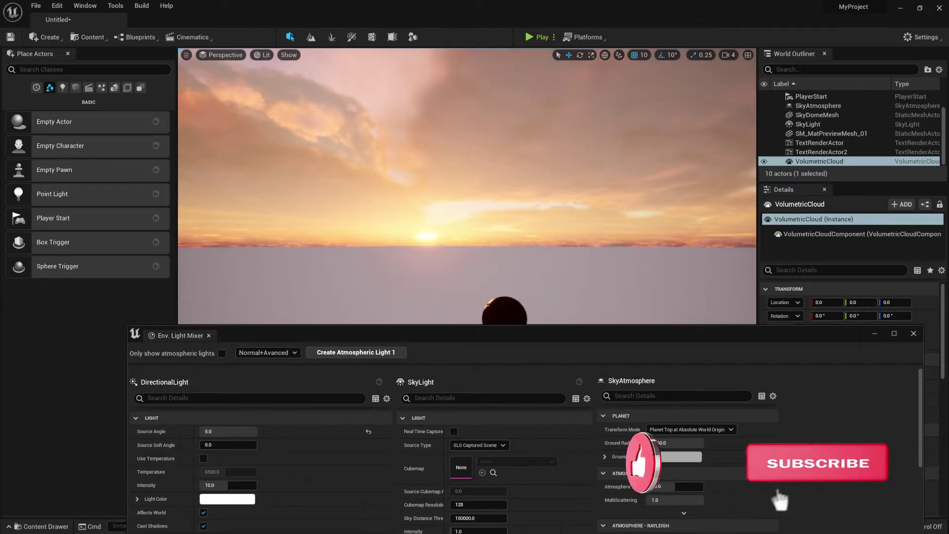
- Sweep the sun below the horizon and back, leaving it just on the horizon for a pink sunset sky with Source Angle 5
{"action": "key", "text": "ctrl+l"}
{"action": "key", "text": "ctrl+l"}
{"action": "key", "text": "ctrl+l"}
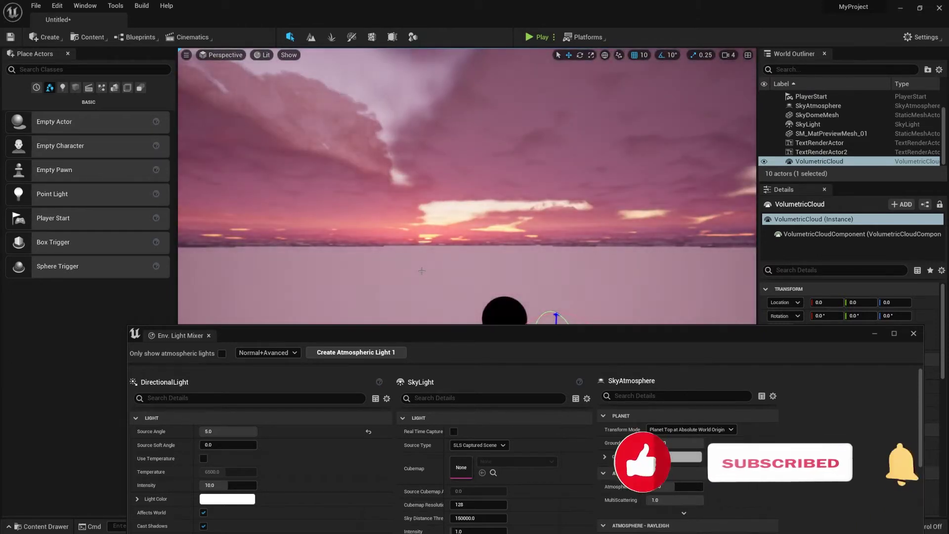
{"action": "key", "text": "ctrl+l"}
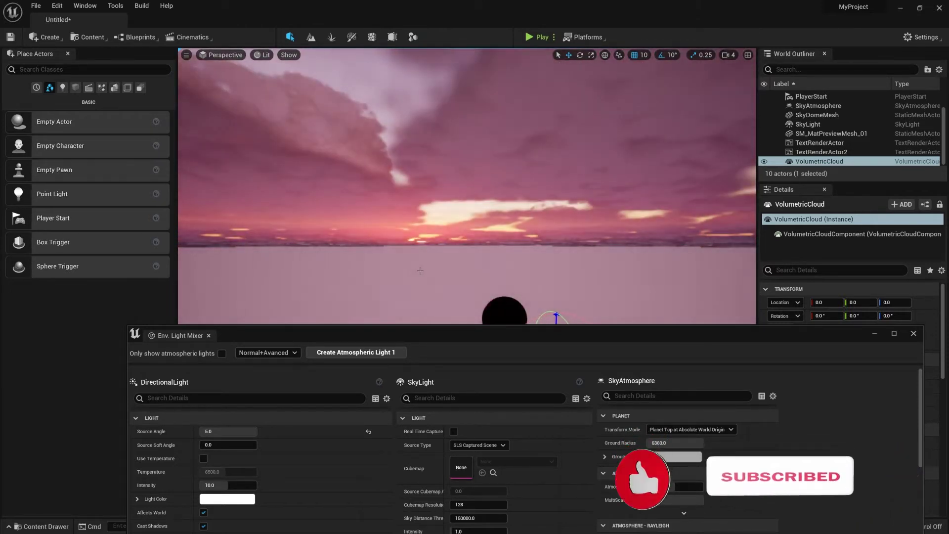
{"action": "key", "text": "ctrl+l"}
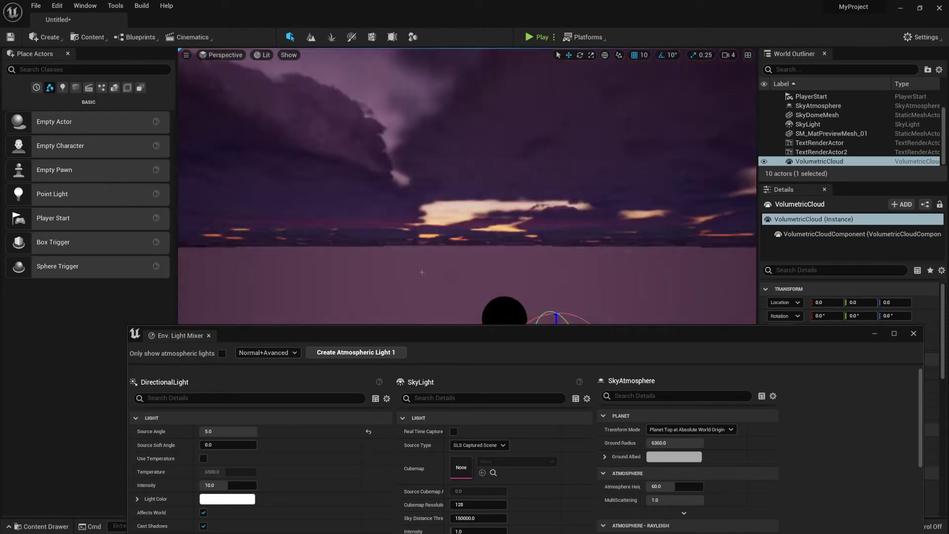
{"action": "key", "text": "ctrl+l"}
{"action": "left_click_drag", "start_coordinate": [232, 431], "coordinate": [256, 431]}
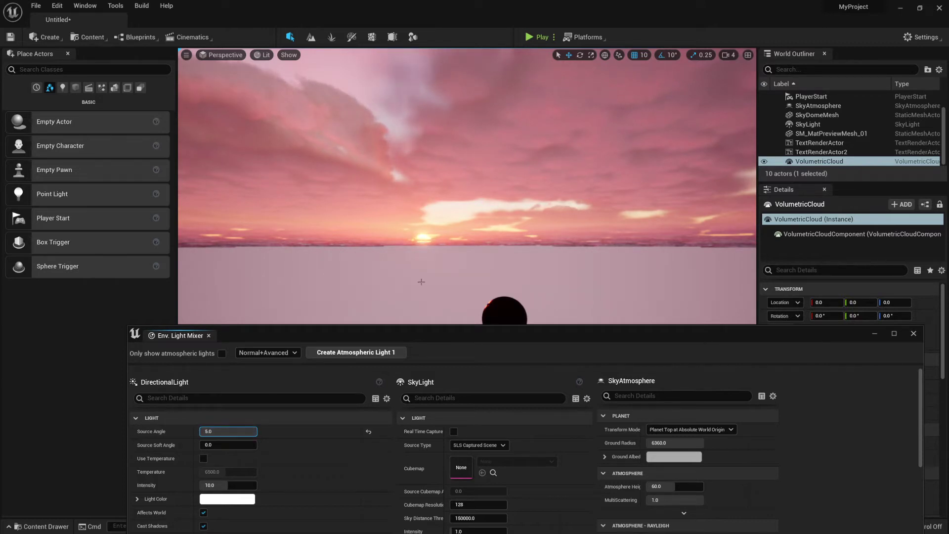
- Filter the directional light's properties by "bloom" and enable Light Shaft Bloom, keeping the sun clear of the mixer window
{"action": "left_click_drag", "start_coordinate": [410, 333], "coordinate": [454, 295]}
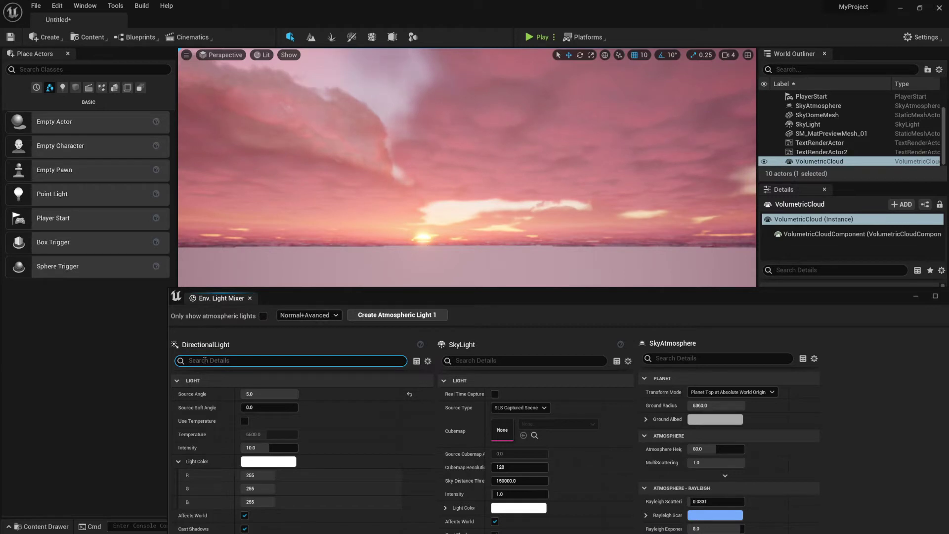
{"action": "type", "text": "blo"}
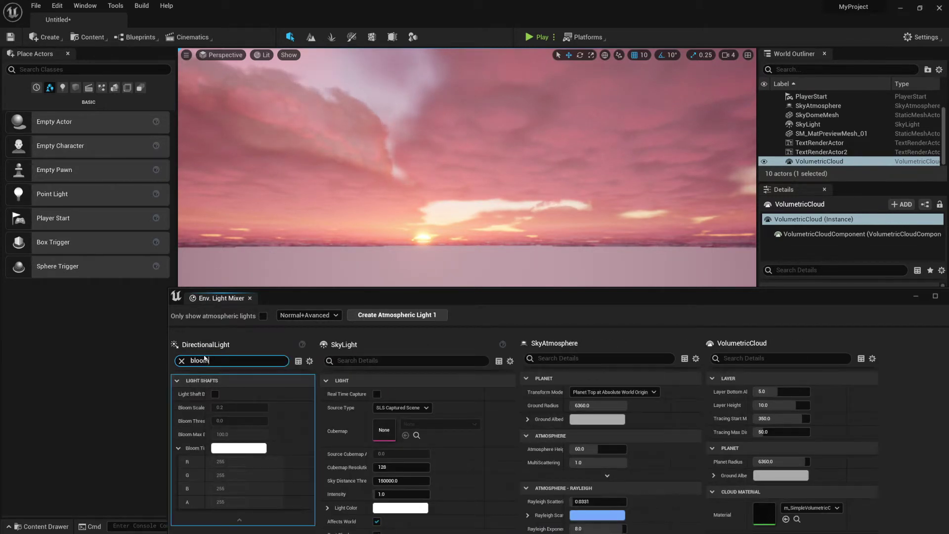
{"action": "type", "text": "om"}
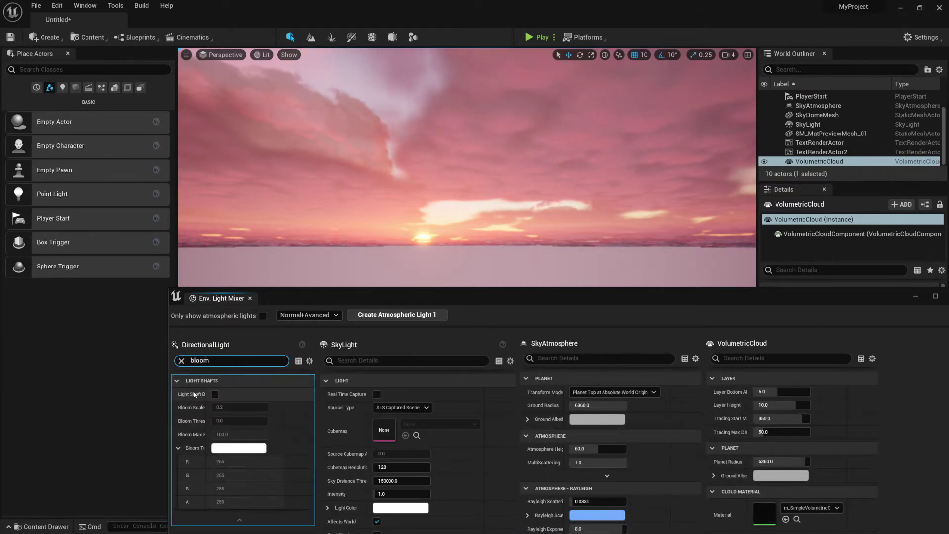
{"action": "left_click_drag", "start_coordinate": [206, 394], "coordinate": [227, 394]}
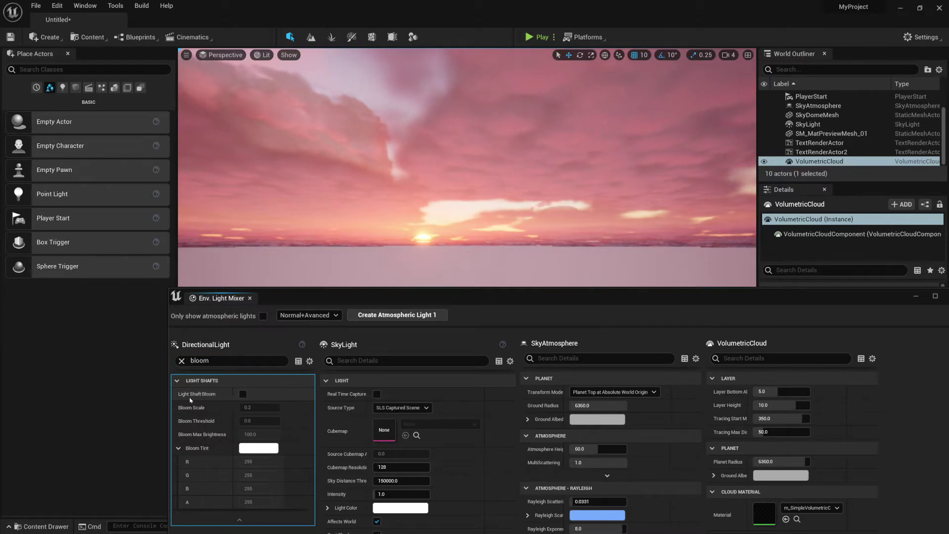
{"action": "left_click", "coordinate": [242, 394]}
{"action": "left_click_drag", "start_coordinate": [365, 305], "coordinate": [288, 324]}
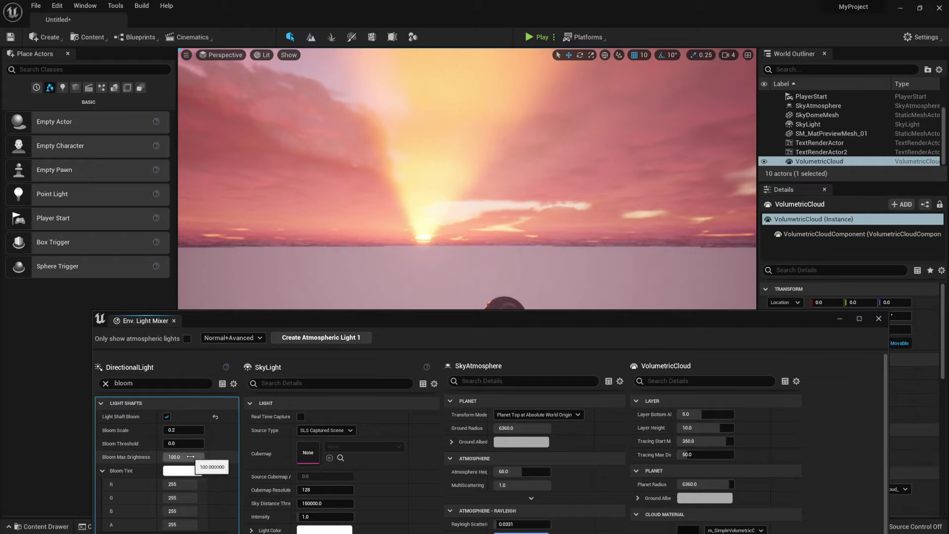
- Try a Bloom Max Brightness of about 12 on the directional light and compare it with 100
{"action": "mouse_move", "coordinate": [203, 459]}
{"action": "left_mouse_down"}
{"action": "mouse_move", "coordinate": [188, 459]}
{"action": "mouse_move", "coordinate": [199, 456]}
{"action": "left_mouse_up"}
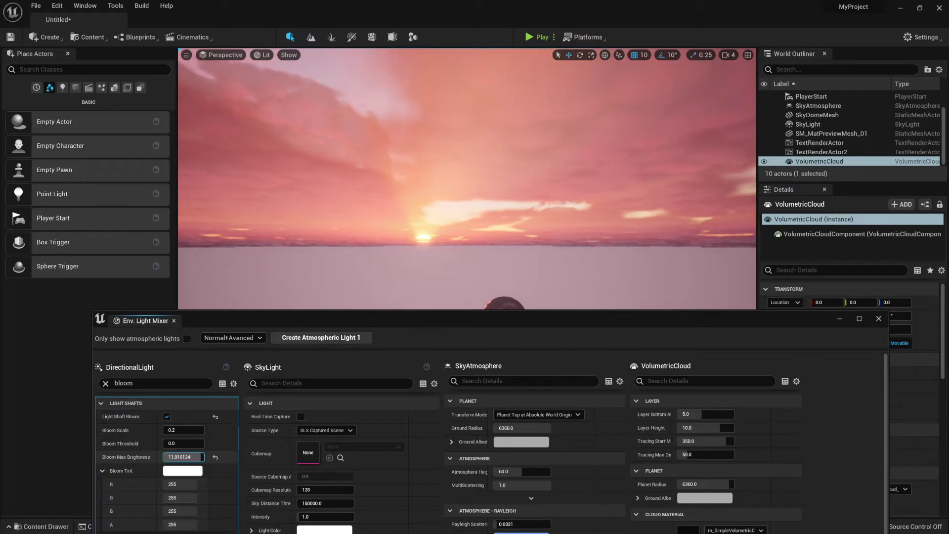
{"action": "left_click_drag", "start_coordinate": [184, 457], "coordinate": [203, 456]}
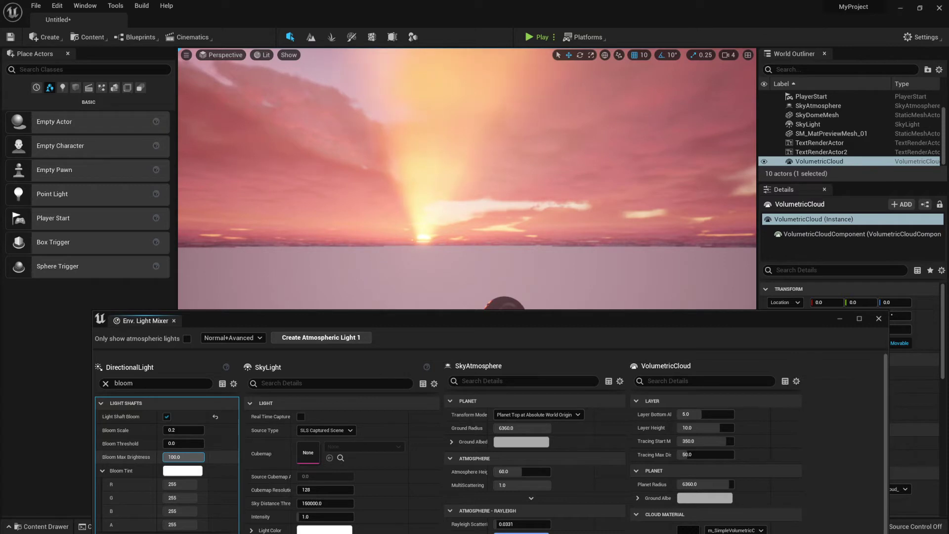
{"action": "key", "text": "ctrl+y"}
{"action": "key", "text": "ctrl+z"}
{"action": "key", "text": "ctrl+y"}
- Set the directional light's Bloom Max Brightness to 20 and inspect the sunset glow around the scene
{"action": "left_click", "coordinate": [195, 457]}
{"action": "type", "text": "20"}
{"action": "key", "text": "Return"}
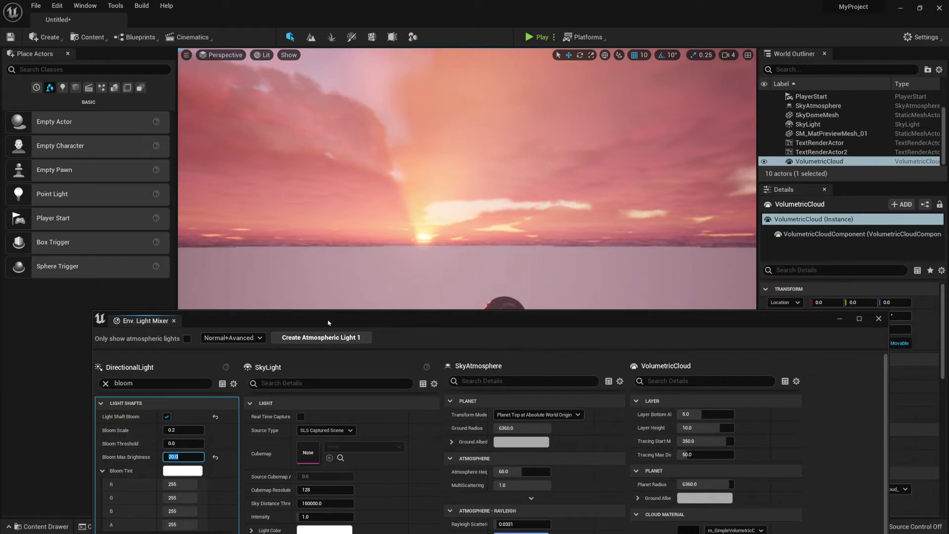
{"action": "left_click_drag", "start_coordinate": [327, 322], "coordinate": [342, 399]}
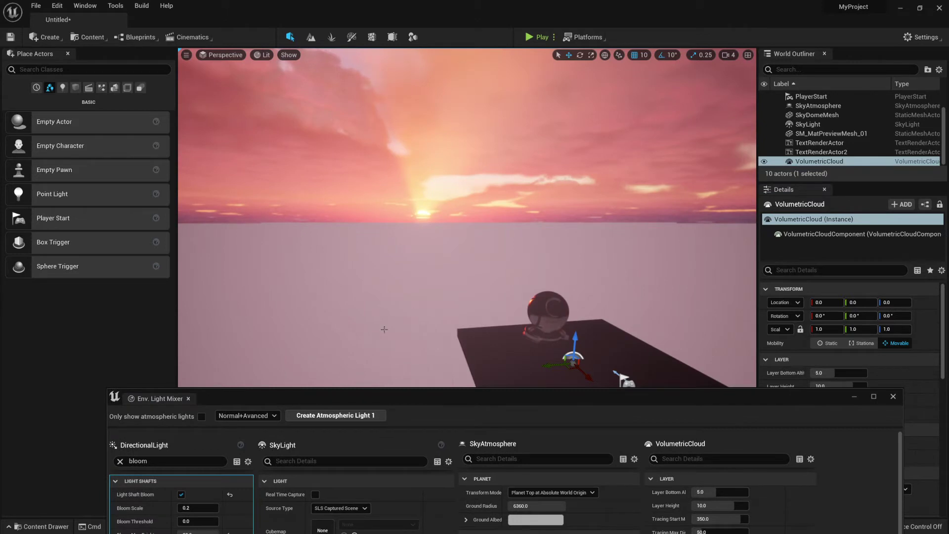
{"action": "right_click_drag", "start_coordinate": [392, 286], "coordinate": [311, 265]}
{"action": "right_click_drag", "start_coordinate": [444, 271], "coordinate": [442, 239]}
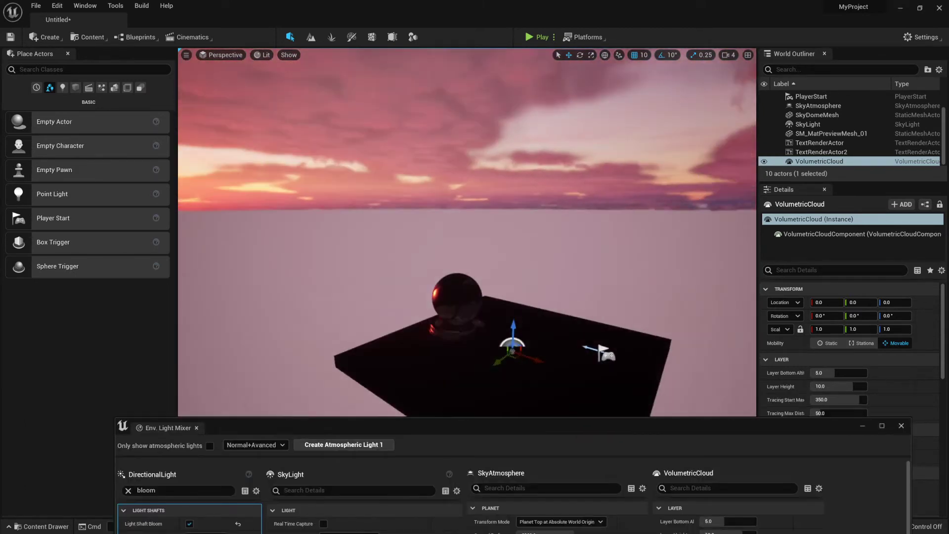
{"action": "mouse_move", "coordinate": [458, 327]}
{"action": "right_mouse_down"}
{"action": "mouse_move", "coordinate": [485, 328]}
{"action": "mouse_move", "coordinate": [445, 335]}
{"action": "right_mouse_up"}
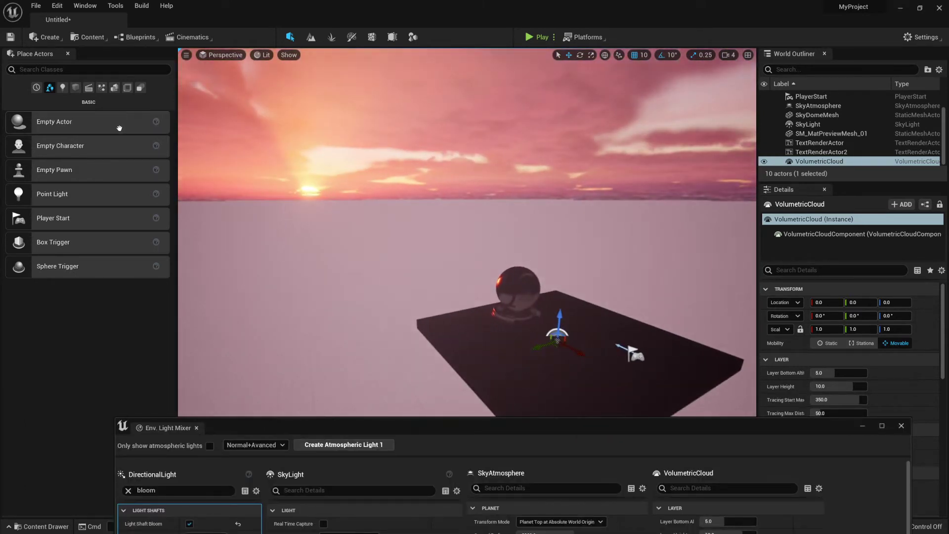
- Find the Post Process Volume actor with the search "post" and place it on the floor slab beside the preview sphere
{"action": "left_click", "coordinate": [102, 69]}
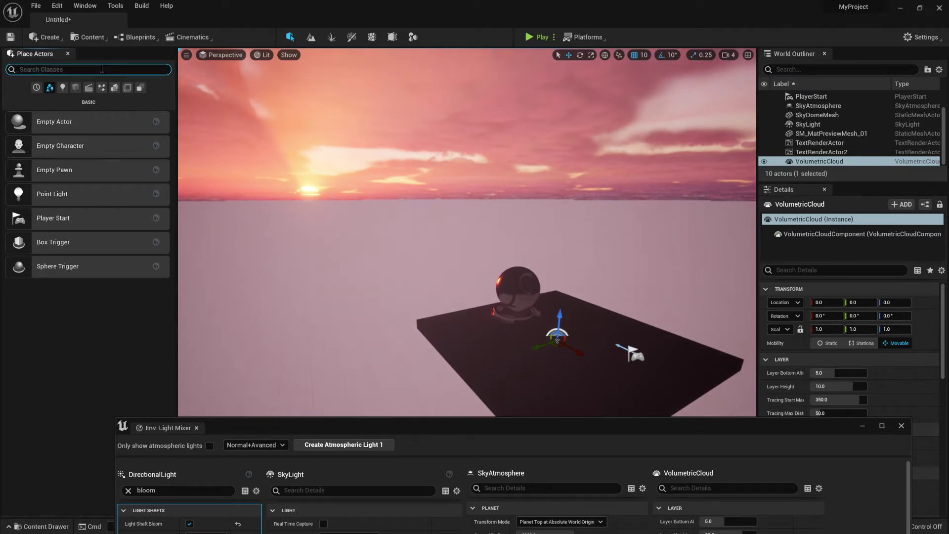
{"action": "type", "text": "post"}
{"action": "left_click_drag", "start_coordinate": [72, 94], "coordinate": [479, 237]}
{"action": "left_click_drag", "start_coordinate": [479, 238], "coordinate": [526, 339]}
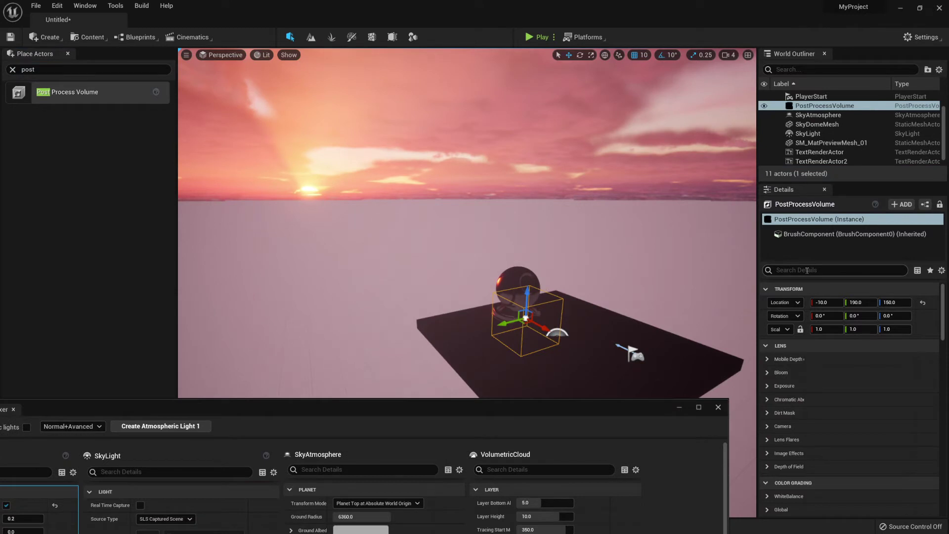
- Filter the post process volume's details by "inf", enable Infinite Extent (Unbound), and check the scene toward and away from the sun
{"action": "left_click", "coordinate": [807, 270]}
{"action": "type", "text": "inf"}
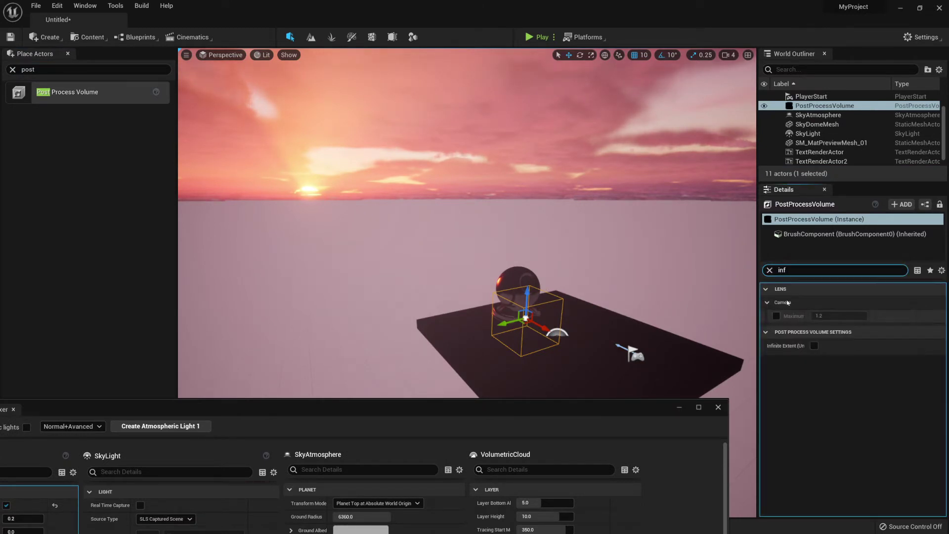
{"action": "left_click", "coordinate": [814, 346]}
{"action": "right_click_drag", "start_coordinate": [669, 330], "coordinate": [721, 352]}
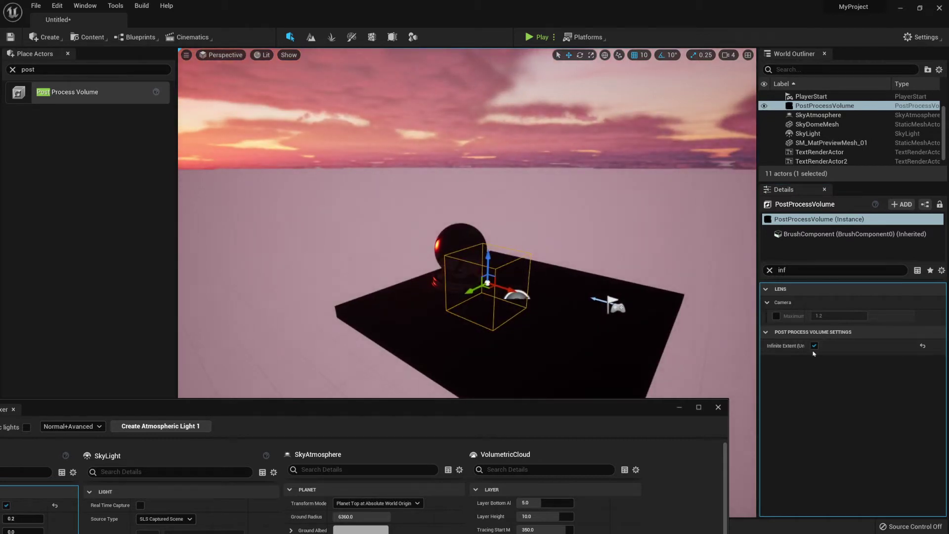
{"action": "scroll", "coordinate": [549, 260], "scroll_direction": "up", "scroll_amount": 3}
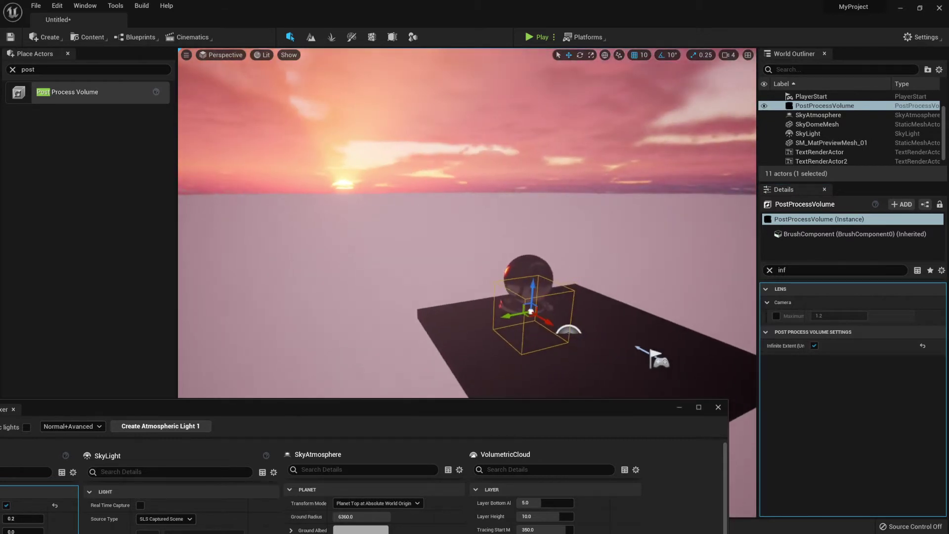
{"action": "scroll", "coordinate": [548, 260], "scroll_direction": "up", "scroll_amount": 3}
{"action": "right_click_drag", "start_coordinate": [548, 260], "coordinate": [524, 268]}
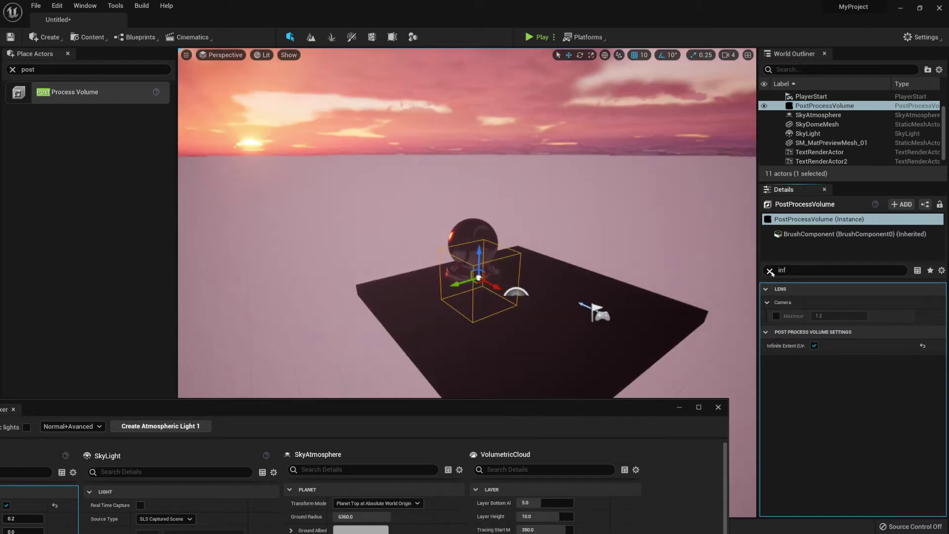
- Filter the post process volume's details by "expo" and enable the Min Brightness and Max Brightness exposure overrides
{"action": "left_click", "coordinate": [770, 270]}
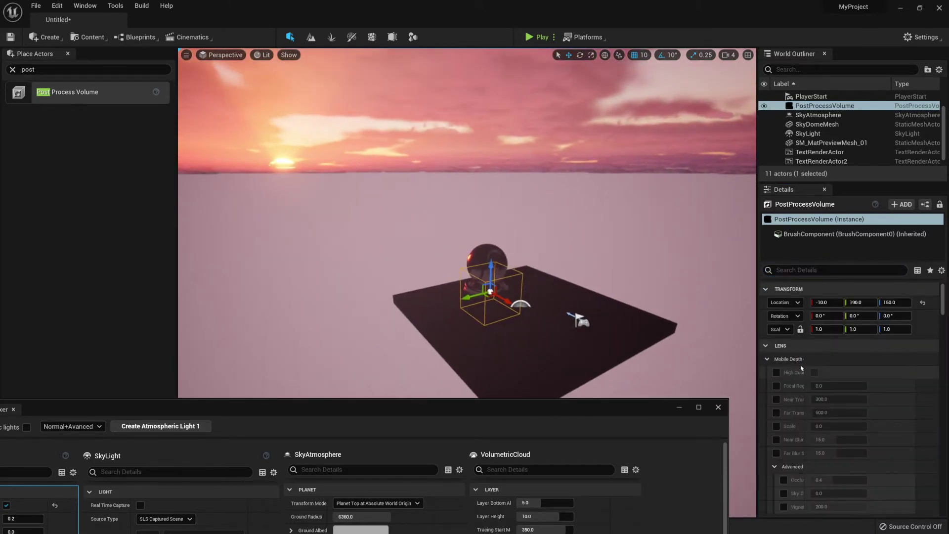
{"action": "left_click", "coordinate": [807, 271]}
{"action": "type", "text": "expo"}
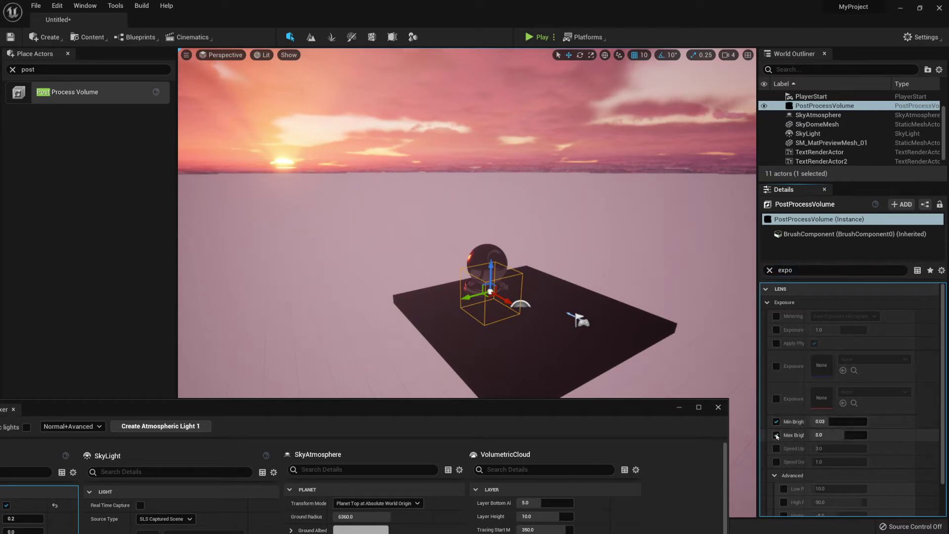
- Look toward and away from the sun to examine how auto exposure changes the brightness of the sky and the preview sphere
{"action": "right_click_drag", "start_coordinate": [753, 412], "coordinate": [731, 381]}
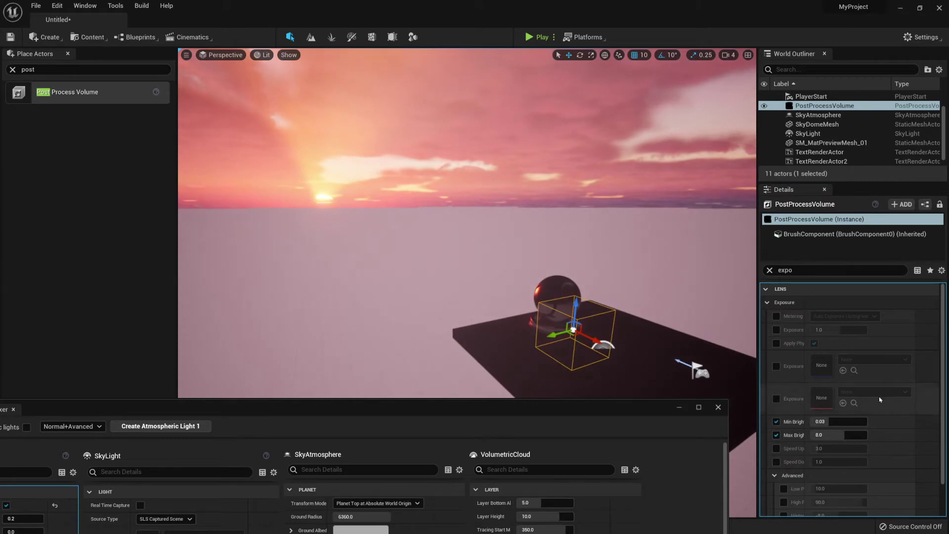
{"action": "mouse_move", "coordinate": [487, 316]}
{"action": "right_mouse_down"}
{"action": "mouse_move", "coordinate": [276, 257]}
{"action": "mouse_move", "coordinate": [487, 317]}
{"action": "right_mouse_up"}
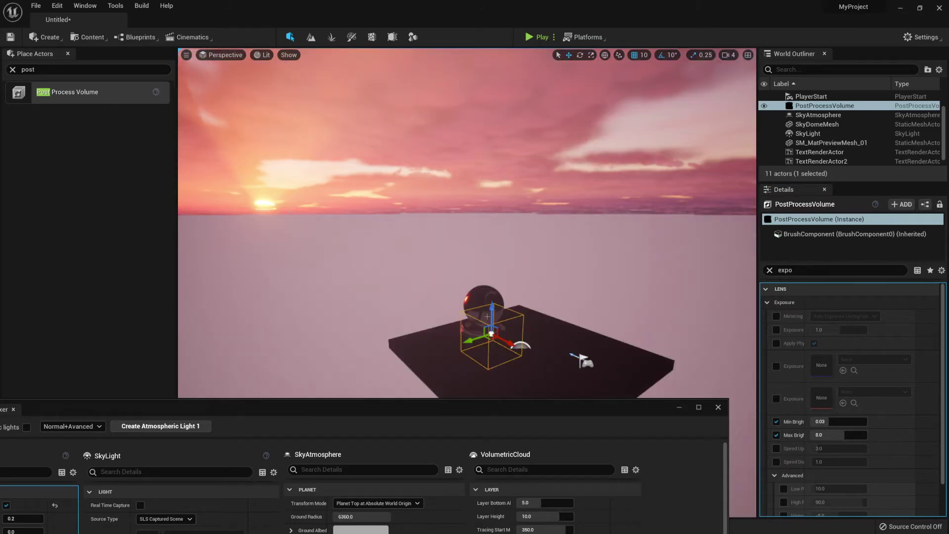
{"action": "right_click_drag", "start_coordinate": [717, 394], "coordinate": [691, 391]}
{"action": "right_click_drag", "start_coordinate": [342, 266], "coordinate": [400, 286]}
{"action": "right_click_drag", "start_coordinate": [597, 308], "coordinate": [568, 292]}
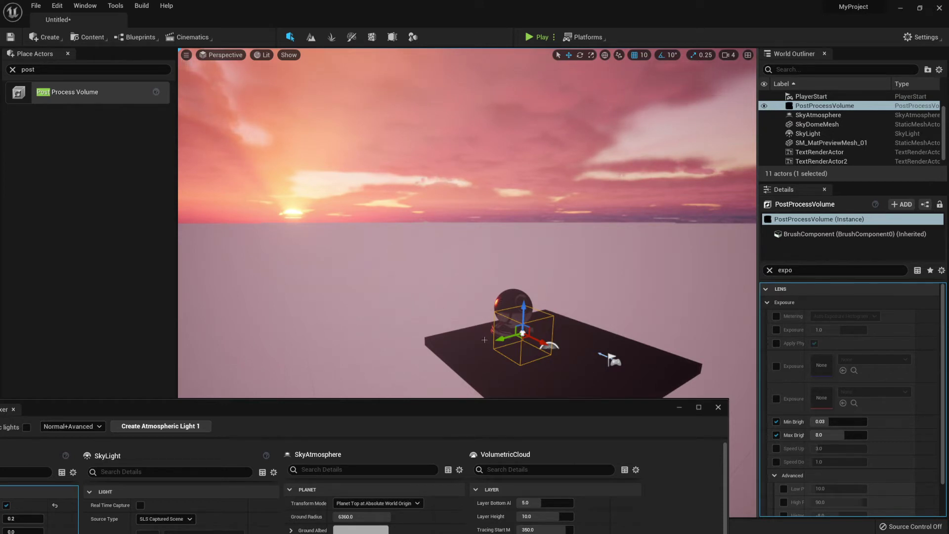
{"action": "right_click_drag", "start_coordinate": [494, 341], "coordinate": [529, 344]}
{"action": "right_click_drag", "start_coordinate": [395, 197], "coordinate": [304, 195]}
{"action": "right_click_drag", "start_coordinate": [378, 209], "coordinate": [483, 272]}
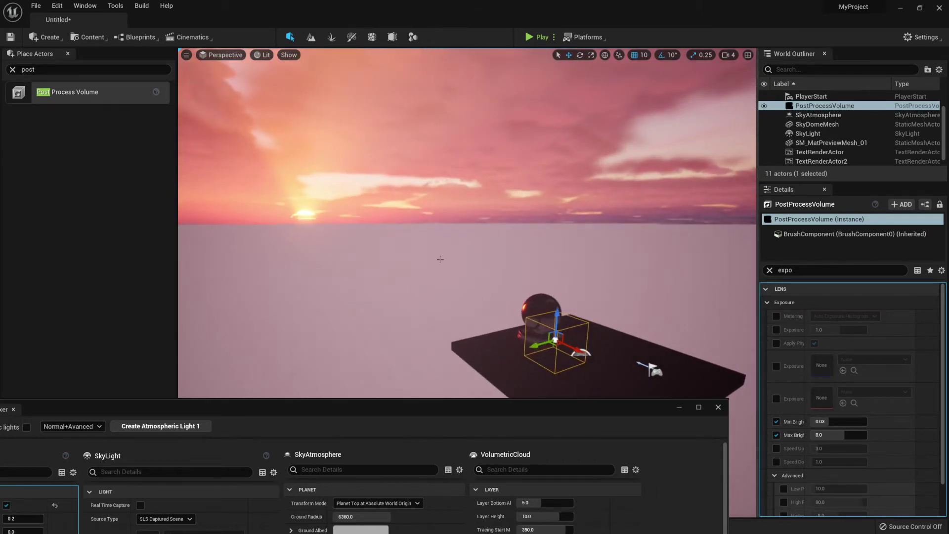
{"action": "scroll", "coordinate": [366, 262], "scroll_direction": "up", "scroll_amount": 4}
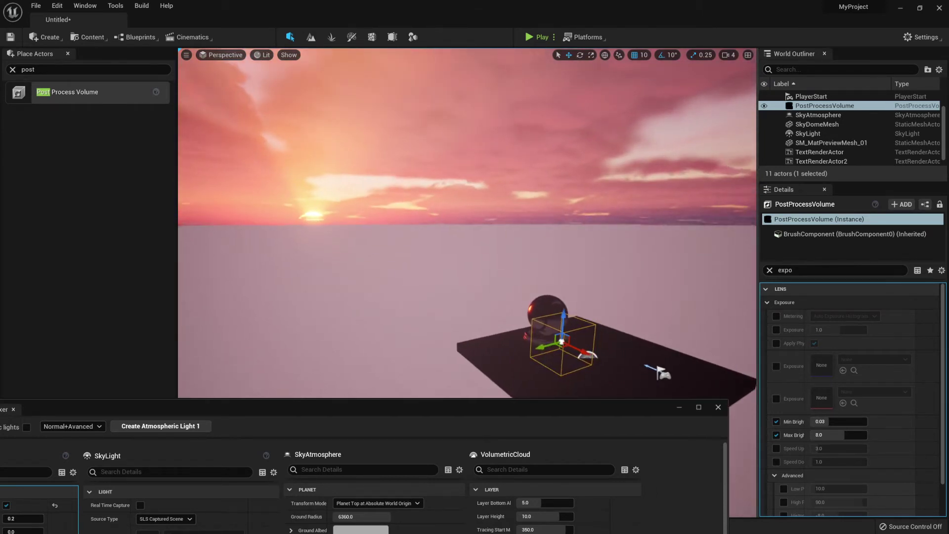
{"action": "right_click_drag", "start_coordinate": [366, 263], "coordinate": [701, 243]}
{"action": "right_click_drag", "start_coordinate": [549, 291], "coordinate": [594, 327]}
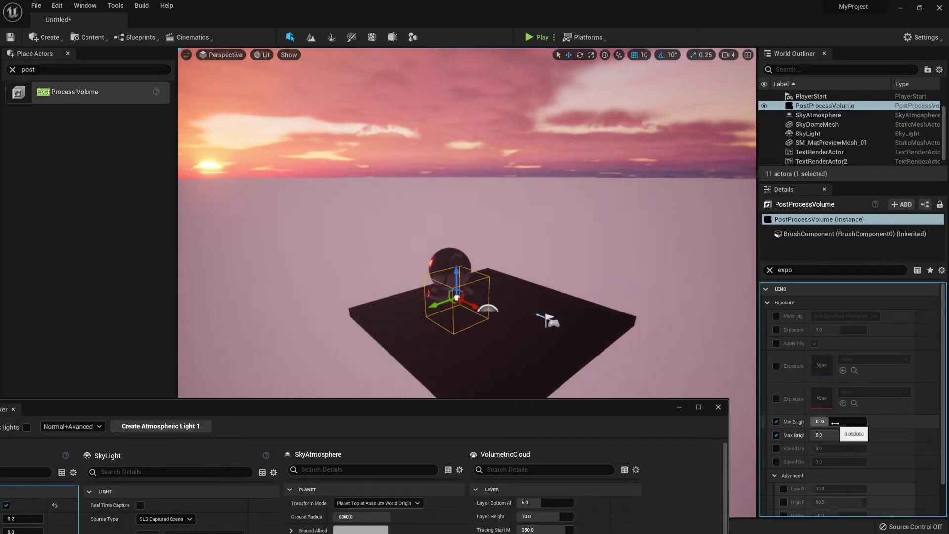
- Set both the Min Brightness and Max Brightness of the post process volume's exposure to 1
{"action": "type", "text": "1"}
{"action": "key", "text": "Tab"}
{"action": "type", "text": "1"}
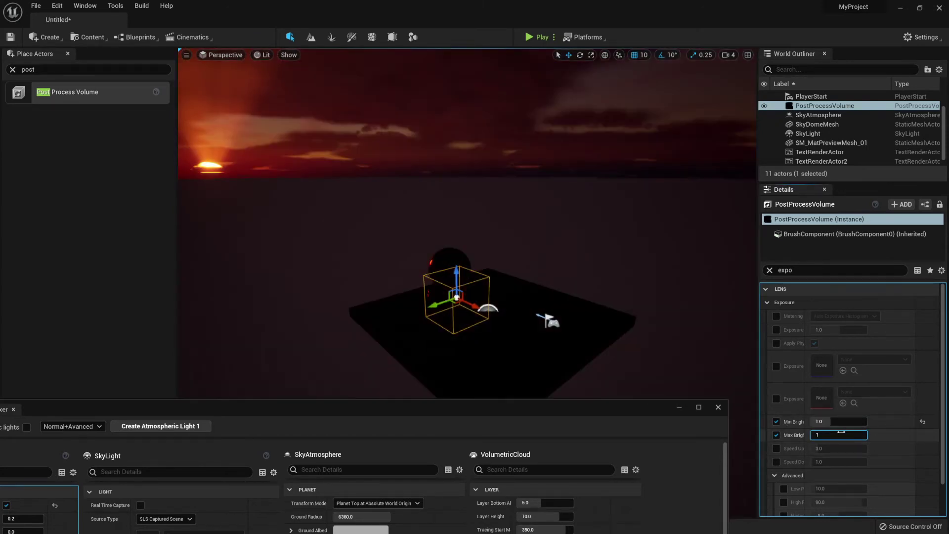
- Examine the sky, floor slab and preview sphere from several directions to judge the scene under the fixed exposure
{"action": "right_click_drag", "start_coordinate": [581, 296], "coordinate": [544, 296]}
{"action": "key", "text": "d"}
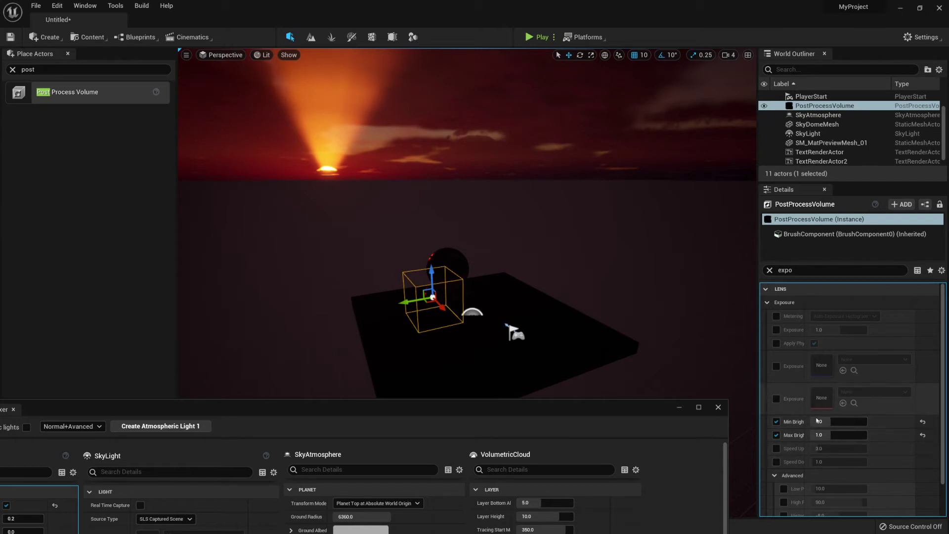
{"action": "key", "text": "a"}
{"action": "key", "text": "q"}
{"action": "right_click_drag", "start_coordinate": [546, 279], "coordinate": [677, 276]}
{"action": "key", "text": "a"}
{"action": "key", "text": "e"}
{"action": "key", "text": "d"}
{"action": "key", "text": "a"}
{"action": "right_click_drag", "start_coordinate": [366, 188], "coordinate": [302, 180]}
{"action": "key", "text": "d"}
{"action": "right_click_drag", "start_coordinate": [585, 281], "coordinate": [590, 283]}
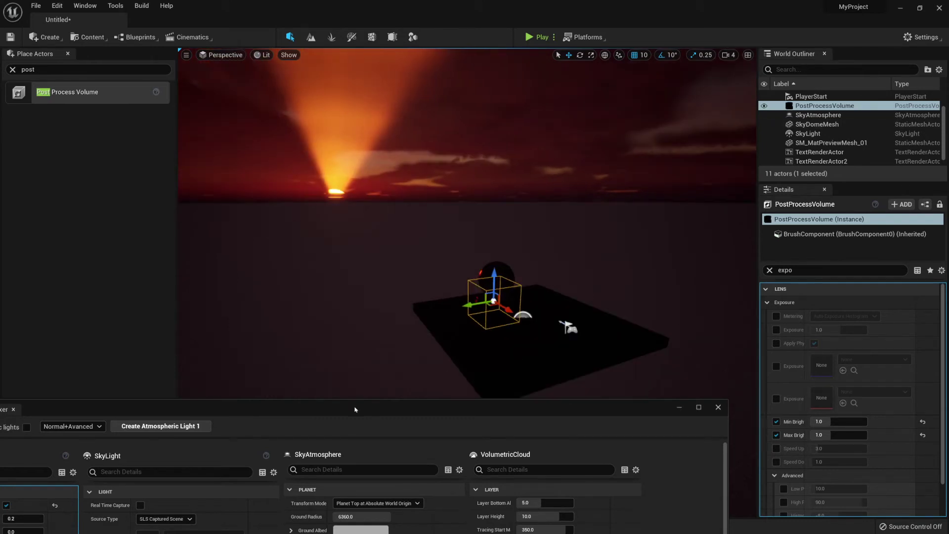
{"action": "mouse_move", "coordinate": [432, 287]}
{"action": "right_mouse_down"}
{"action": "mouse_move", "coordinate": [423, 258]}
{"action": "mouse_move", "coordinate": [438, 293]}
{"action": "right_mouse_up"}
{"action": "right_click_drag", "start_coordinate": [475, 243], "coordinate": [448, 301]}
- Try a SkyLight intensity of 10 in the Env. Light Mixer while viewing the preview sphere, and settle on 2.0
{"action": "left_click_drag", "start_coordinate": [292, 411], "coordinate": [458, 375]}
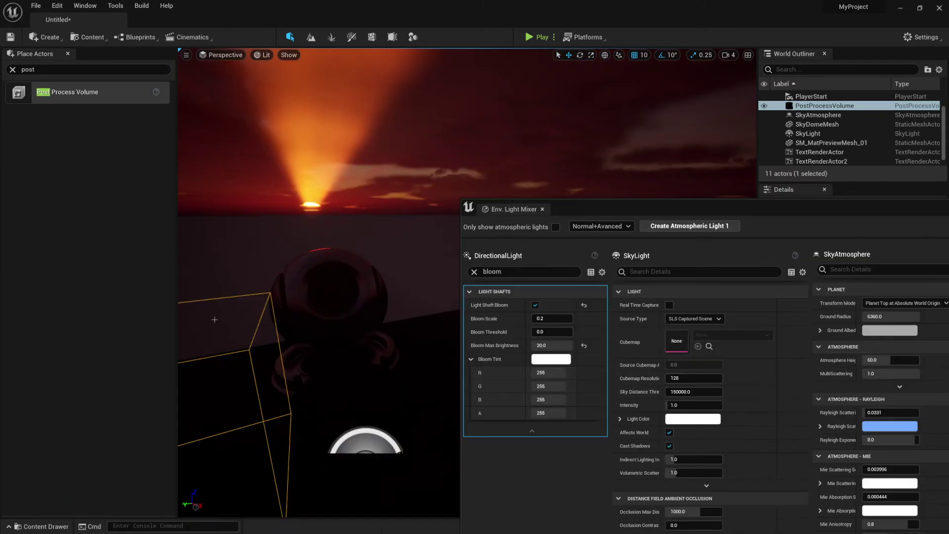
{"action": "left_click_drag", "start_coordinate": [214, 320], "coordinate": [297, 322], "text": "alt"}
{"action": "left_click_drag", "start_coordinate": [686, 401], "coordinate": [685, 401]}
{"action": "key", "text": "Return"}
{"action": "mouse_move", "coordinate": [345, 334]}
{"action": "right_mouse_down"}
{"action": "mouse_move", "coordinate": [390, 355]}
{"action": "mouse_move", "coordinate": [316, 370]}
{"action": "mouse_move", "coordinate": [356, 336]}
{"action": "mouse_move", "coordinate": [346, 334]}
{"action": "mouse_move", "coordinate": [385, 335]}
{"action": "mouse_move", "coordinate": [363, 331]}
{"action": "right_mouse_up"}
{"action": "type", "text": "10"}
{"action": "key", "text": "Return"}
{"action": "right_click_drag", "start_coordinate": [346, 316], "coordinate": [277, 327]}
{"action": "key", "text": "Return"}
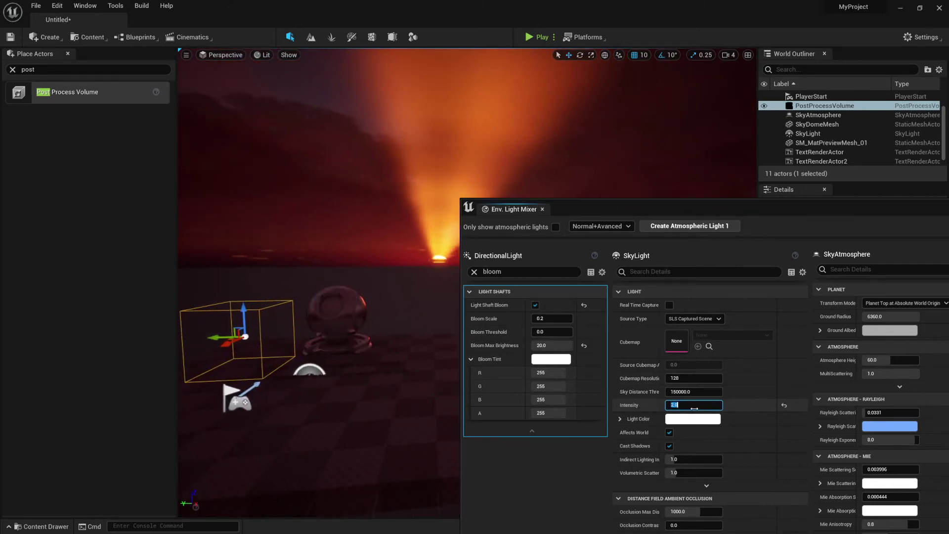
- Enable the exposure compensation override on the post process volume and set it to 2
{"action": "left_click_drag", "start_coordinate": [673, 212], "coordinate": [157, 439]}
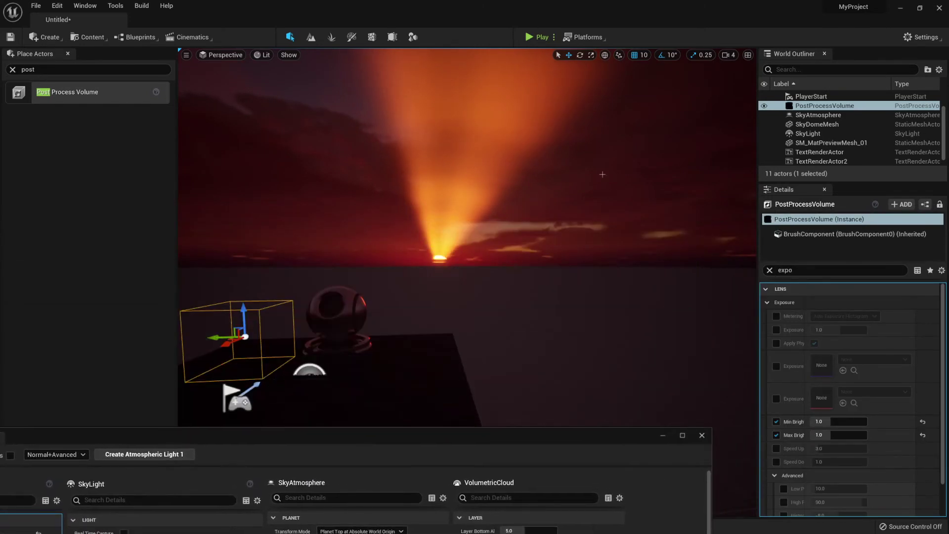
{"action": "left_click", "coordinate": [776, 434]}
{"action": "left_click", "coordinate": [845, 331]}
{"action": "type", "text": "2"}
{"action": "key", "text": "Return"}
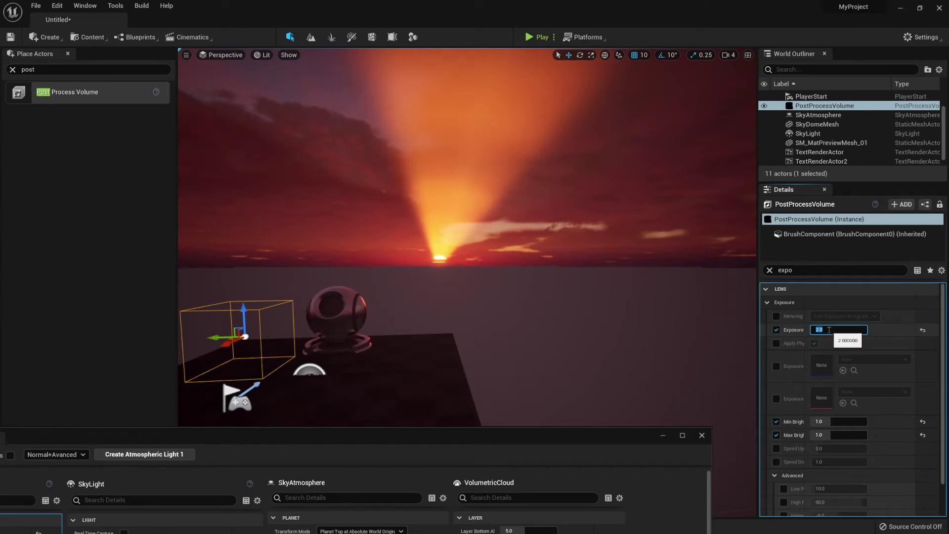
- Check the whole floor slab against the sunset, try an exposure compensation of 4, and settle on 3
{"action": "right_click_drag", "start_coordinate": [543, 247], "coordinate": [717, 233]}
{"action": "key", "text": "w"}
{"action": "right_click_drag", "start_coordinate": [588, 277], "coordinate": [603, 271]}
{"action": "left_click", "coordinate": [855, 330]}
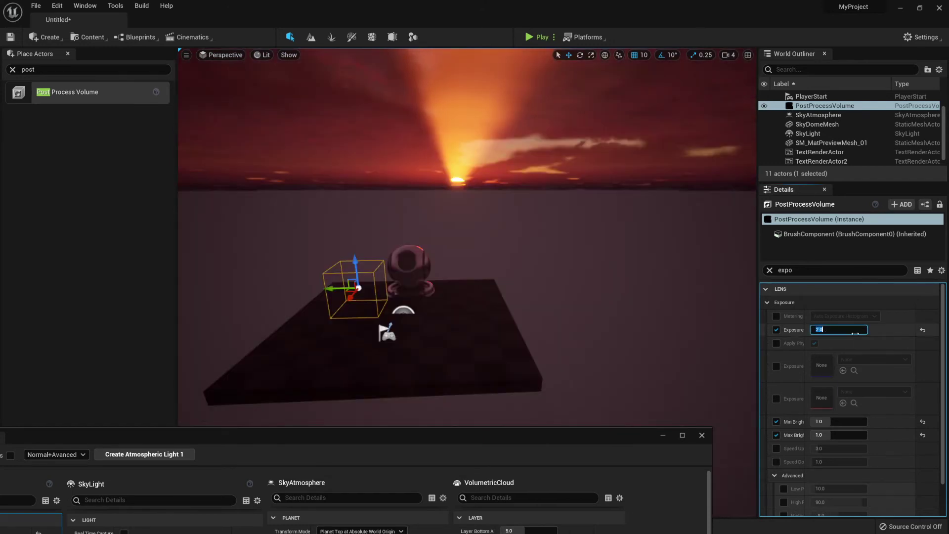
{"action": "type", "text": "4"}
{"action": "key", "text": "Return"}
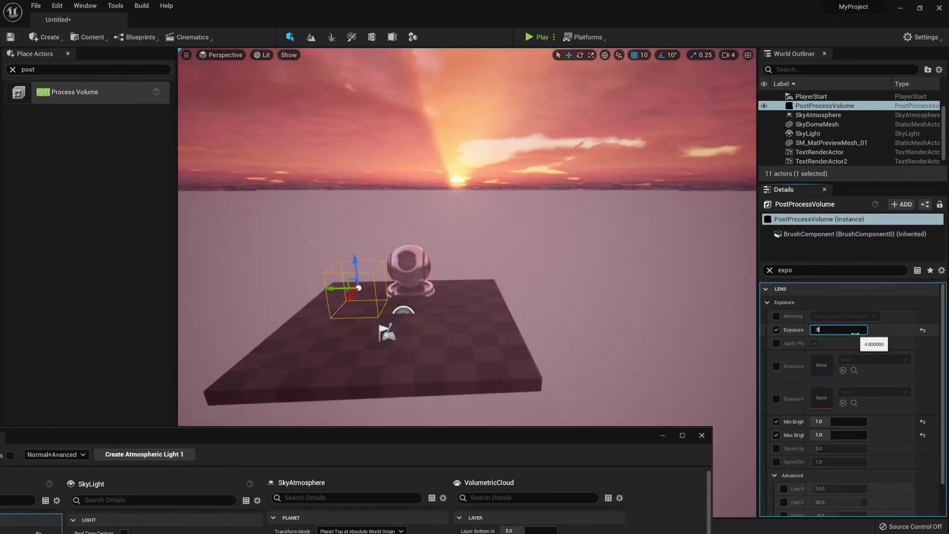
{"action": "key", "text": "Return"}
- Examine the preview sphere and the sunset sky up close and from different angles under the new exposure
{"action": "mouse_move", "coordinate": [487, 297]}
{"action": "right_mouse_down"}
{"action": "mouse_move", "coordinate": [623, 295]}
{"action": "mouse_move", "coordinate": [519, 290]}
{"action": "mouse_move", "coordinate": [433, 306]}
{"action": "mouse_move", "coordinate": [445, 292]}
{"action": "mouse_move", "coordinate": [416, 309]}
{"action": "mouse_move", "coordinate": [520, 323]}
{"action": "mouse_move", "coordinate": [490, 335]}
{"action": "mouse_move", "coordinate": [490, 288]}
{"action": "right_mouse_up"}
{"action": "right_click_drag", "start_coordinate": [407, 235], "coordinate": [445, 346]}
{"action": "left_click_drag", "start_coordinate": [411, 435], "coordinate": [400, 399]}
{"action": "right_click_drag", "start_coordinate": [467, 218], "coordinate": [311, 241]}
{"action": "right_click_drag", "start_coordinate": [453, 360], "coordinate": [563, 361]}
{"action": "key", "text": "a"}
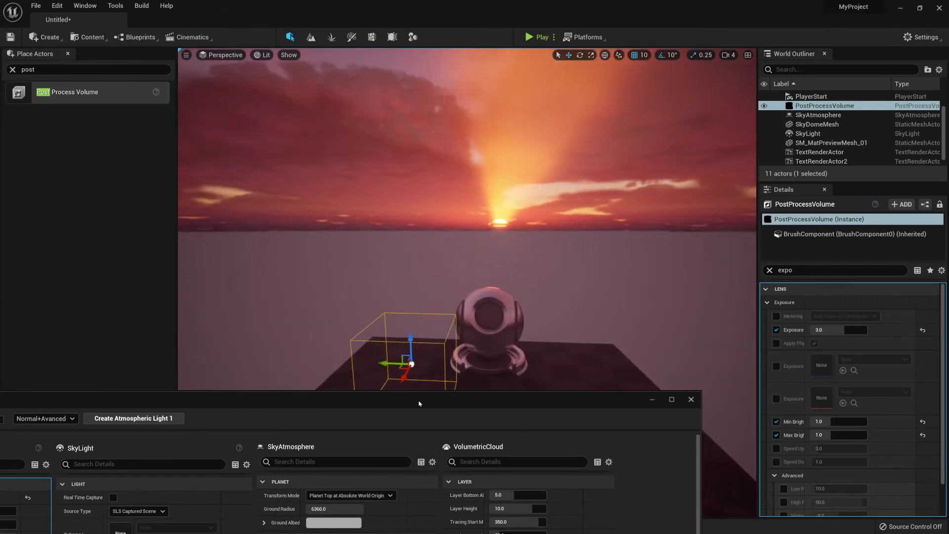
{"action": "right_click_drag", "start_coordinate": [454, 362], "coordinate": [379, 399]}
- Set the SkyAtmosphere's Absorption Scale to about 0.003636 in the Env. Light Mixer and check the sky's tint
{"action": "left_click_drag", "start_coordinate": [379, 398], "coordinate": [142, 114]}
{"action": "scroll", "coordinate": [81, 296], "scroll_direction": "down", "scroll_amount": 5}
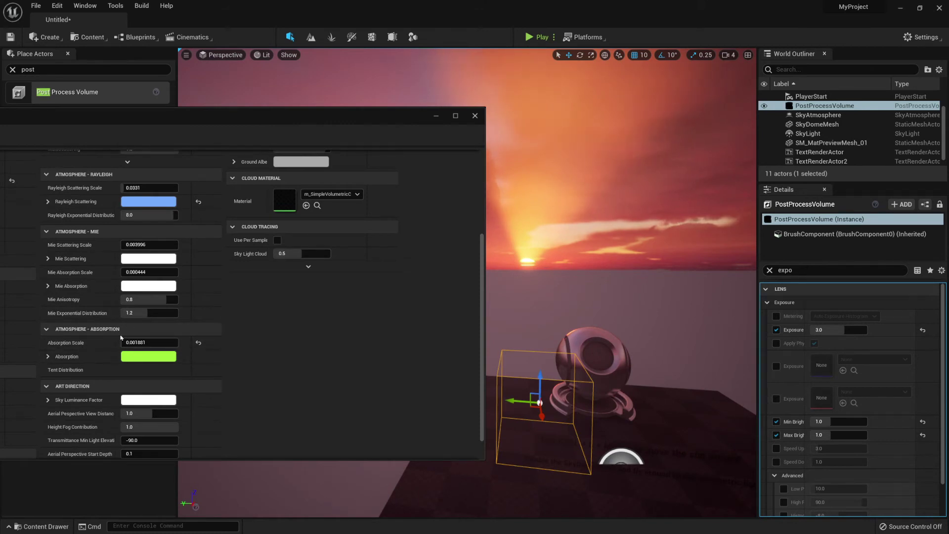
{"action": "mouse_move", "coordinate": [550, 337]}
{"action": "right_mouse_down"}
{"action": "mouse_move", "coordinate": [510, 330]}
{"action": "mouse_move", "coordinate": [550, 336]}
{"action": "right_mouse_up"}
{"action": "key", "text": "d"}
{"action": "right_click", "coordinate": [550, 336]}
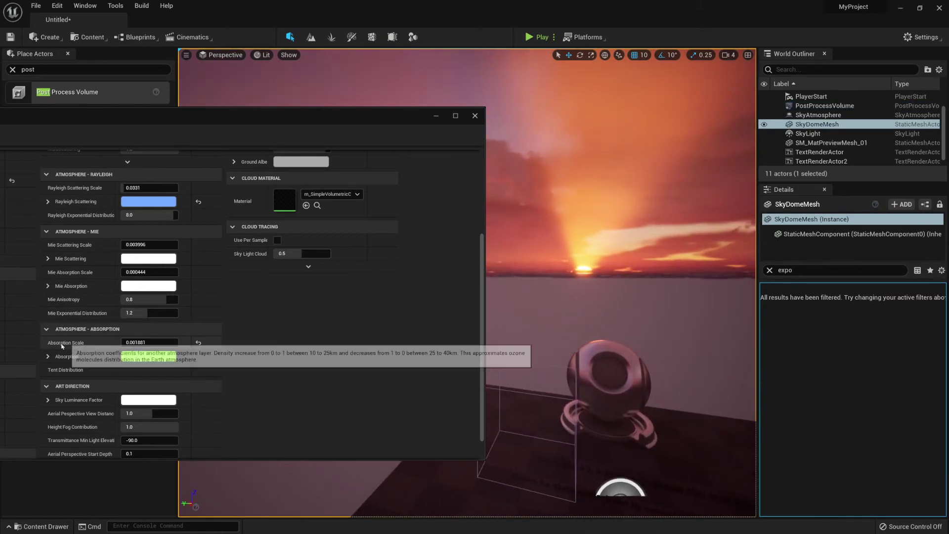
{"action": "left_click", "coordinate": [129, 342]}
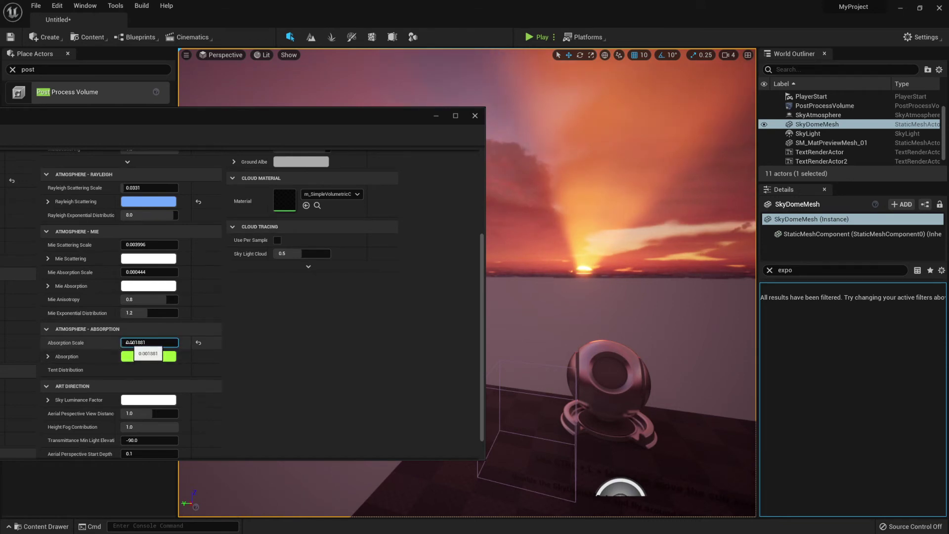
{"action": "mouse_move", "coordinate": [130, 343]}
{"action": "left_mouse_down"}
{"action": "mouse_move", "coordinate": [148, 342]}
{"action": "mouse_move", "coordinate": [128, 342]}
{"action": "left_mouse_up"}
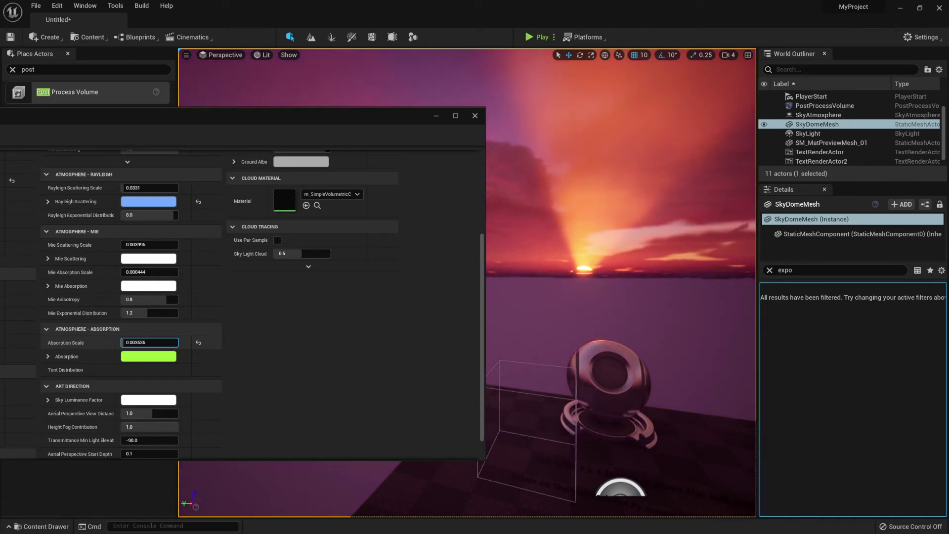
{"action": "right_click_drag", "start_coordinate": [593, 296], "coordinate": [564, 264]}
{"action": "right_click_drag", "start_coordinate": [569, 356], "coordinate": [629, 353]}
{"action": "left_click_drag", "start_coordinate": [116, 115], "coordinate": [413, 212]}
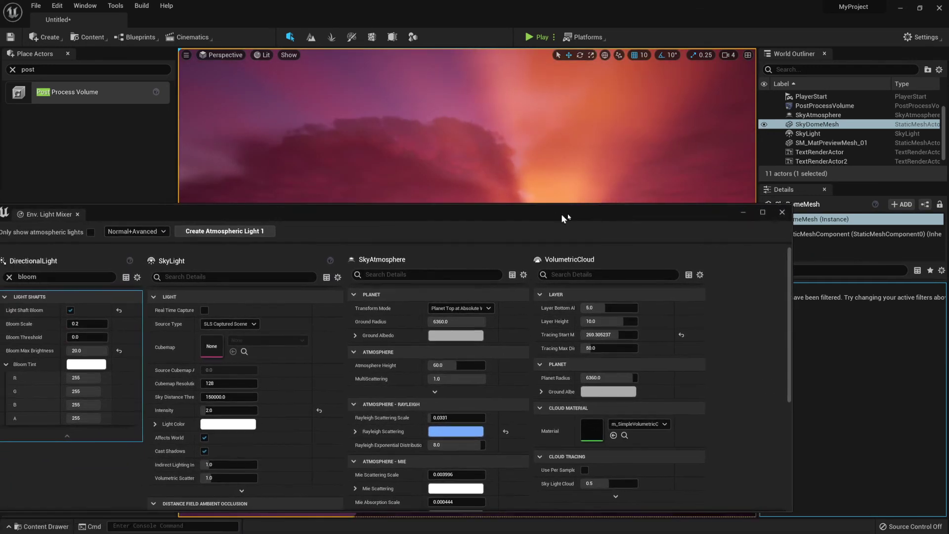